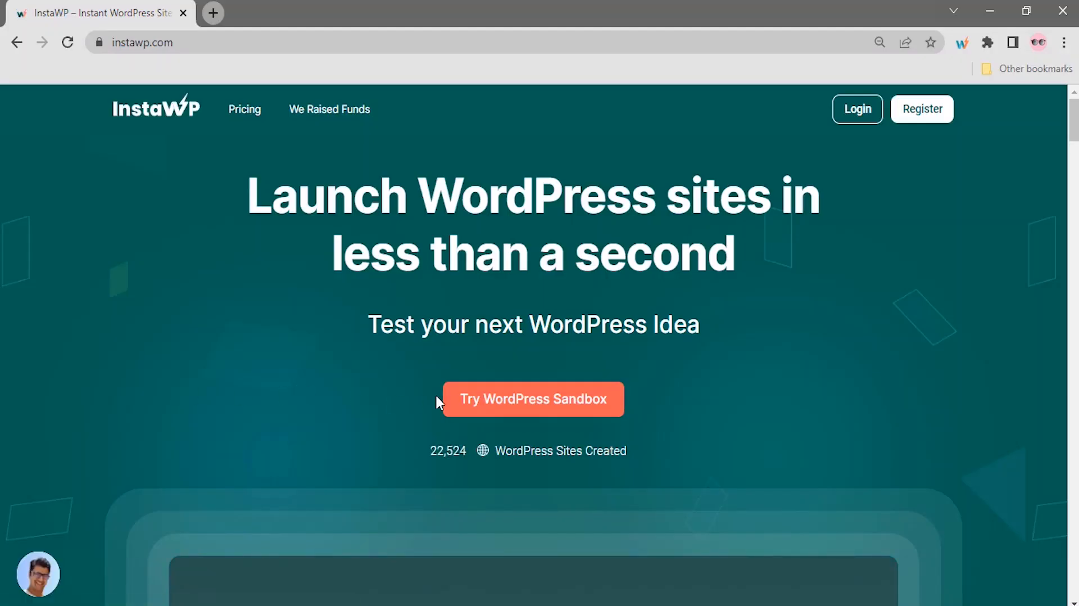
Create an InstaWP sandbox named Yoursitename on WordPress 6.0 and PHP 8.0, and open its admin
{"action": "left_click", "coordinate": [458, 406]}
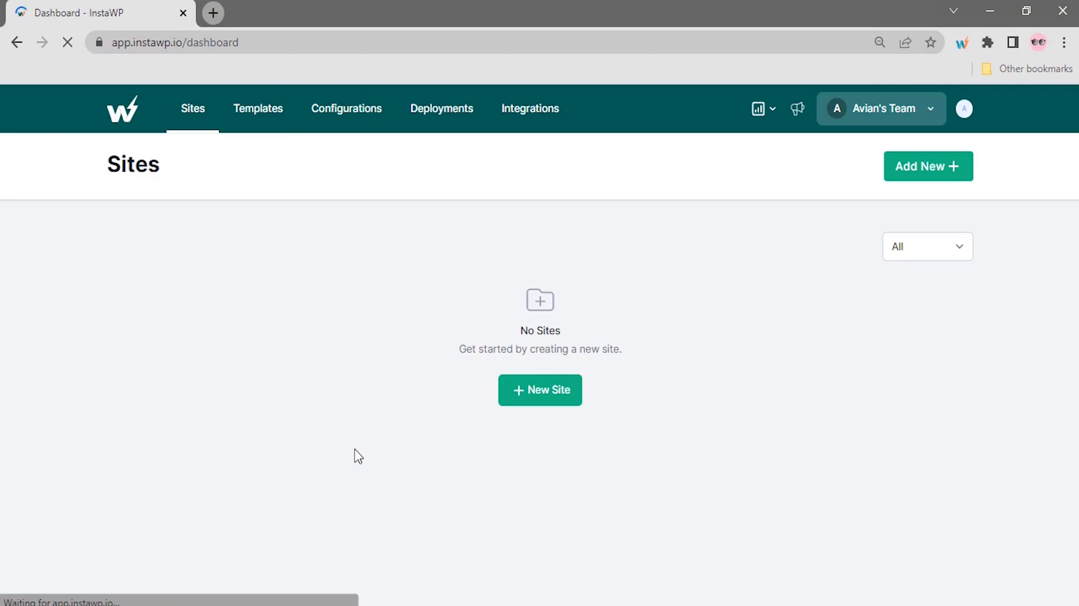
{"action": "left_click", "coordinate": [545, 401]}
{"action": "left_click", "coordinate": [526, 253]}
{"action": "left_click", "coordinate": [492, 376]}
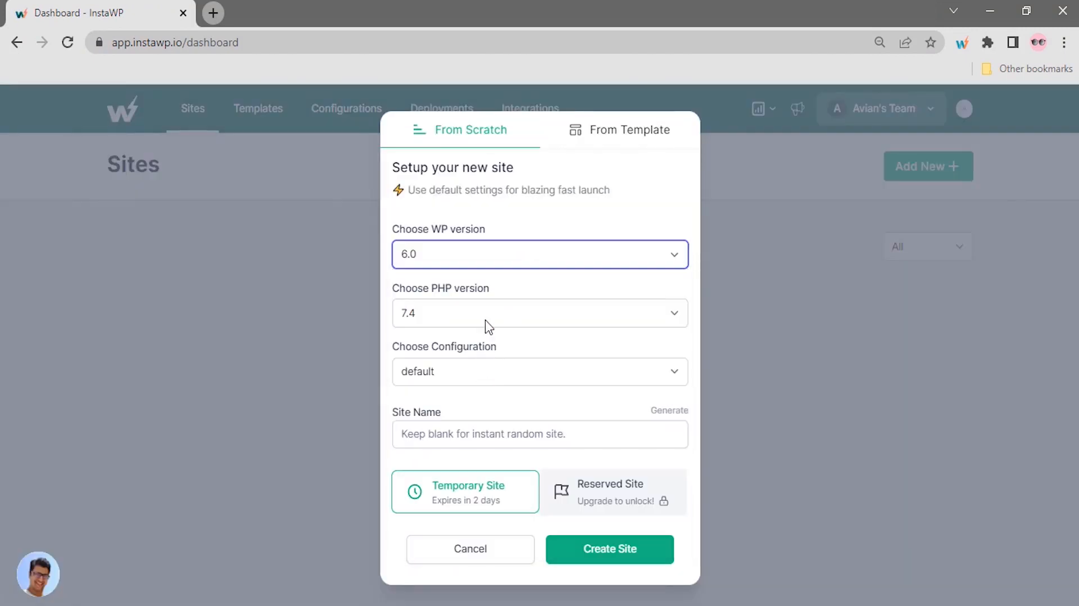
{"action": "left_click", "coordinate": [485, 319]}
{"action": "left_click", "coordinate": [481, 365]}
{"action": "left_click", "coordinate": [491, 430]}
{"action": "type", "text": "Your"}
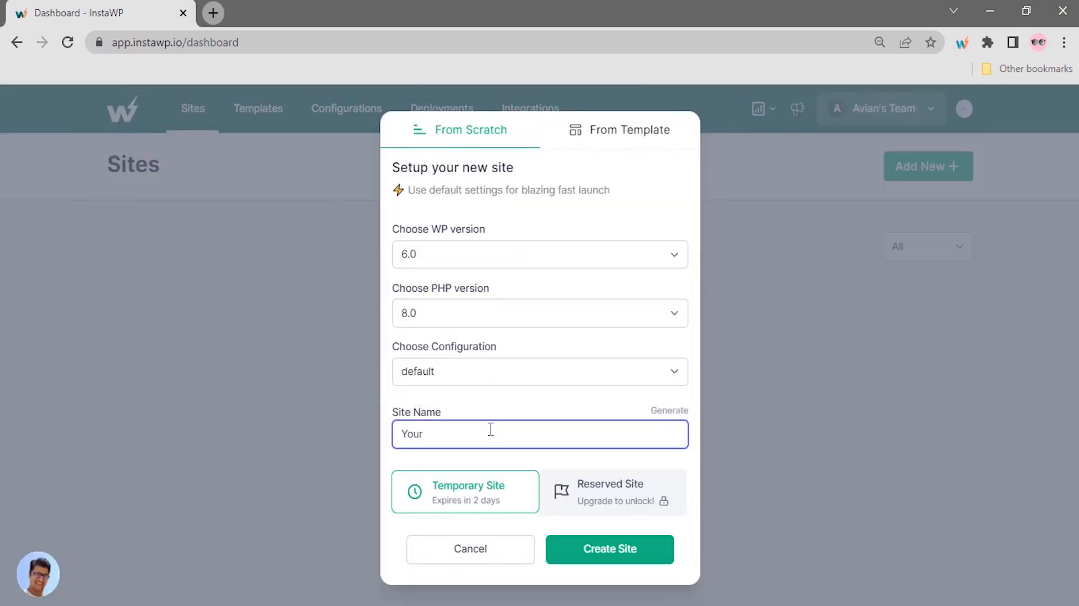
{"action": "type", "text": "sitename"}
{"action": "left_click", "coordinate": [566, 555]}
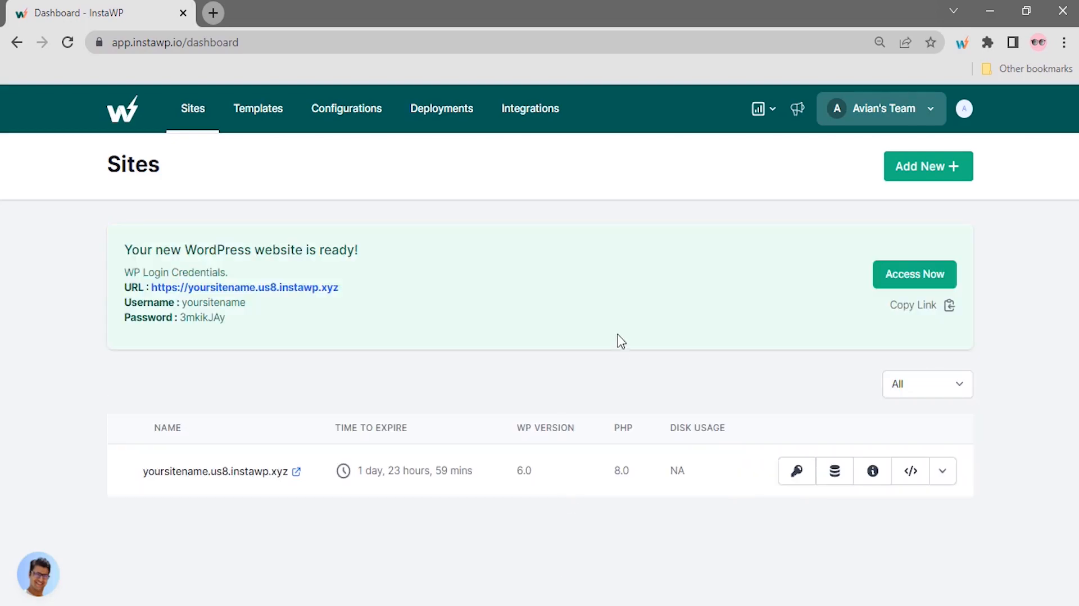
{"action": "left_click", "coordinate": [909, 276]}
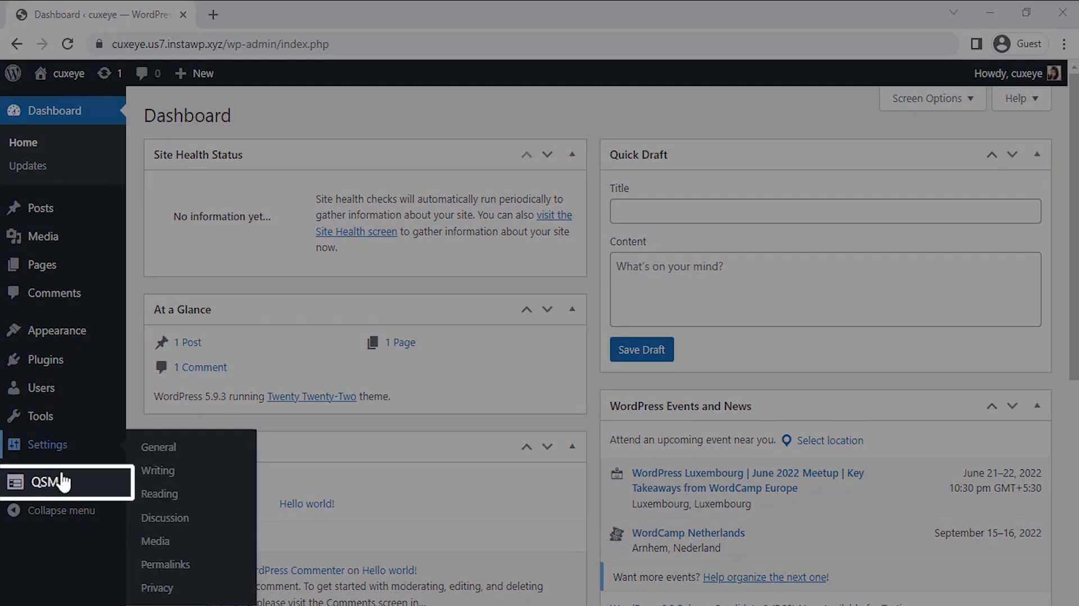
Open the QSM Quizzes/Surveys list from the admin sidebar
{"action": "mouse_move", "coordinate": [61, 489]}
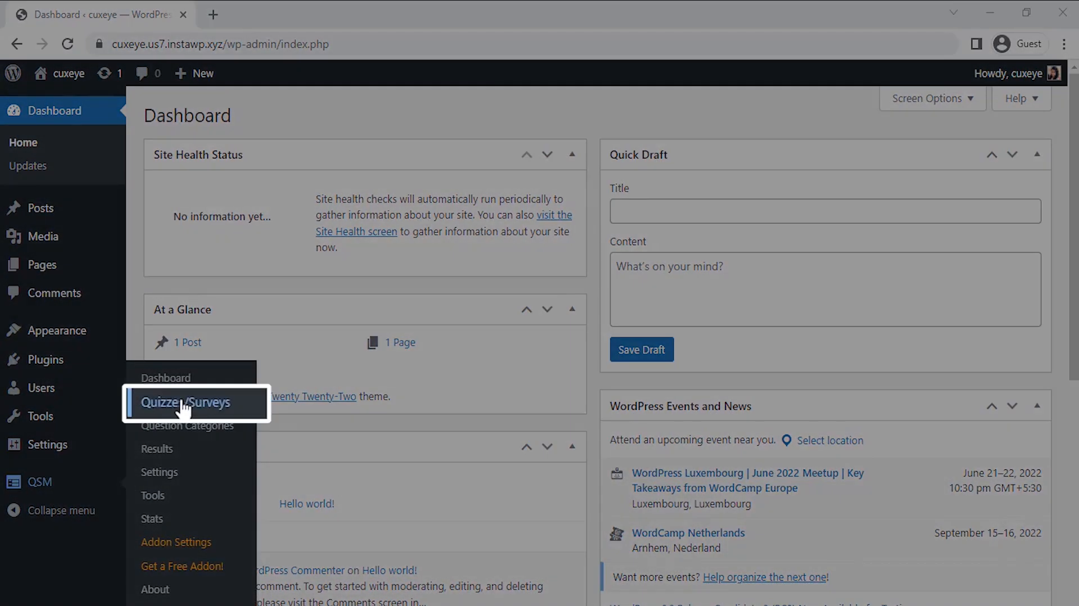
{"action": "left_click", "coordinate": [182, 406]}
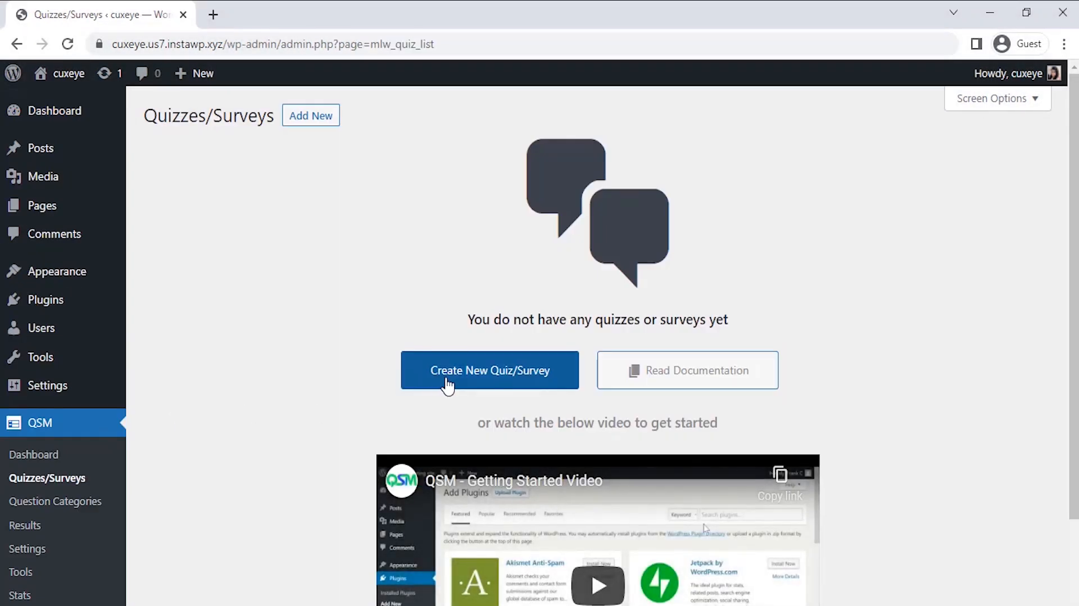
Start a new quiz/survey and keep the Default Theme
{"action": "left_click", "coordinate": [448, 386]}
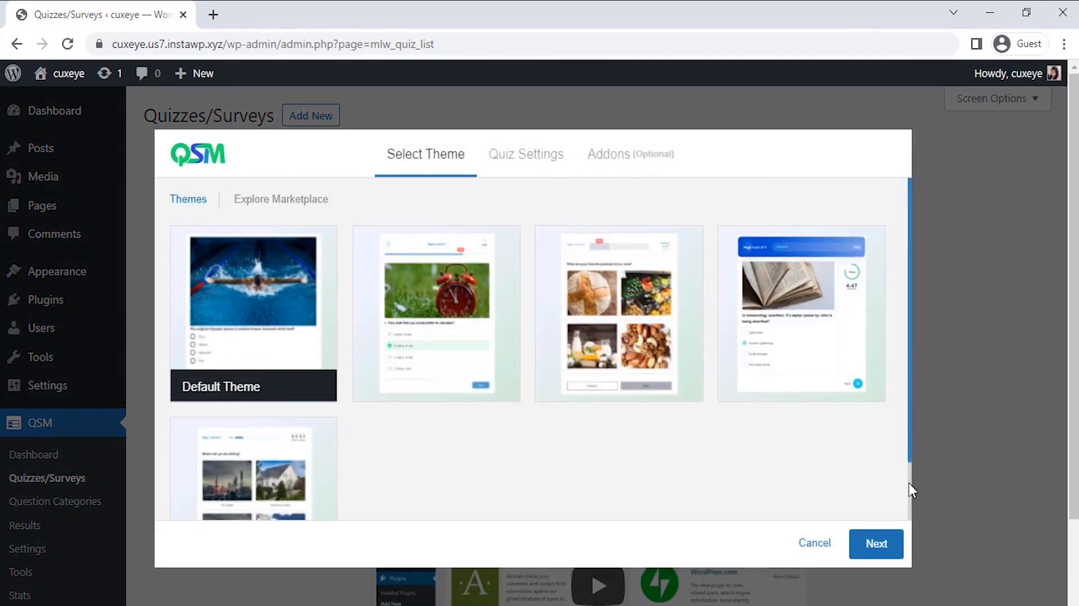
{"action": "scroll", "coordinate": [910, 484], "scroll_direction": "down", "scroll_amount": 2}
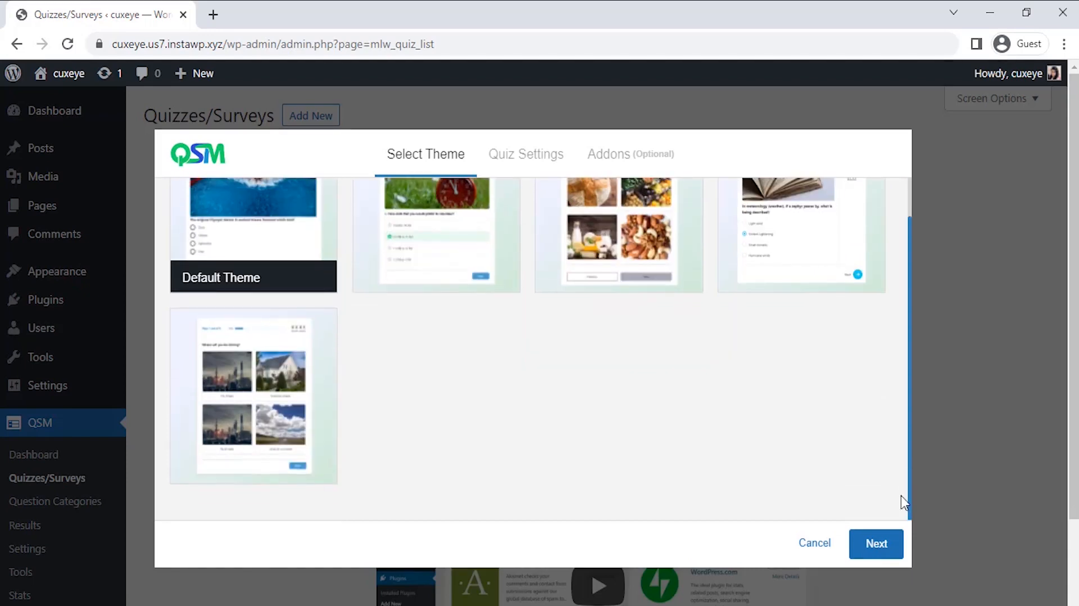
{"action": "left_click", "coordinate": [872, 548]}
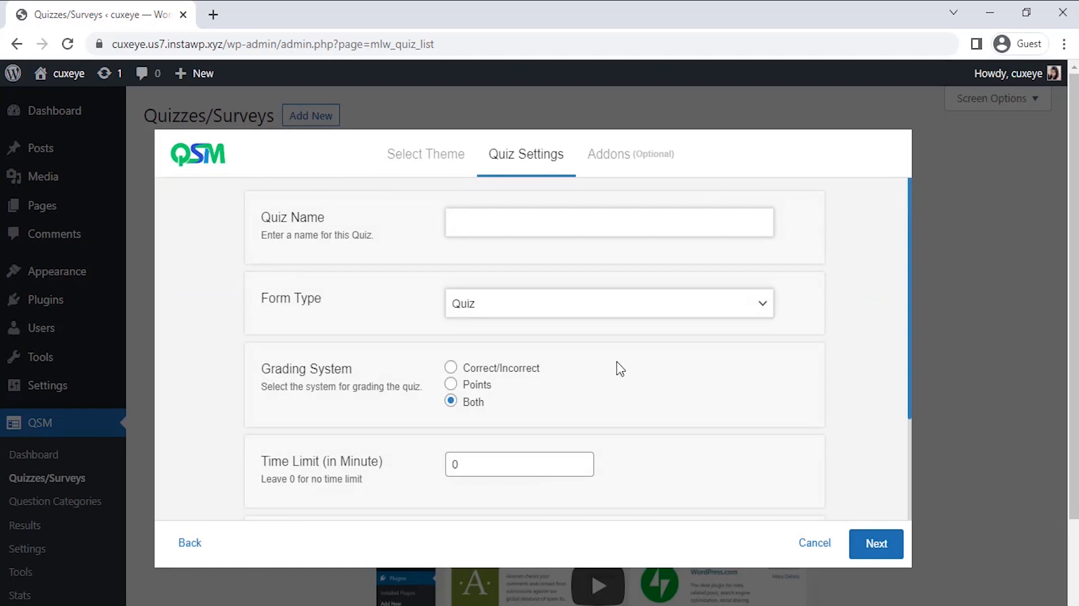
Name it 'Self Monitoring Scale Survey', set Form Type to Survey, and continue to addons
{"action": "left_click", "coordinate": [508, 221]}
{"action": "type", "text": "Self Monitoring Scale Survey"}
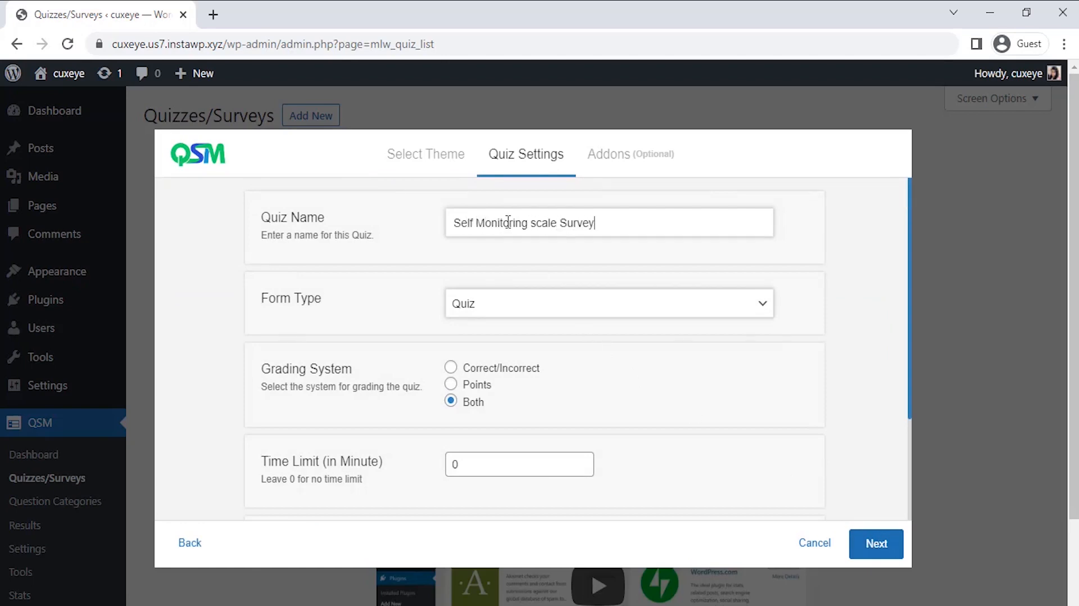
{"action": "left_click", "coordinate": [522, 308]}
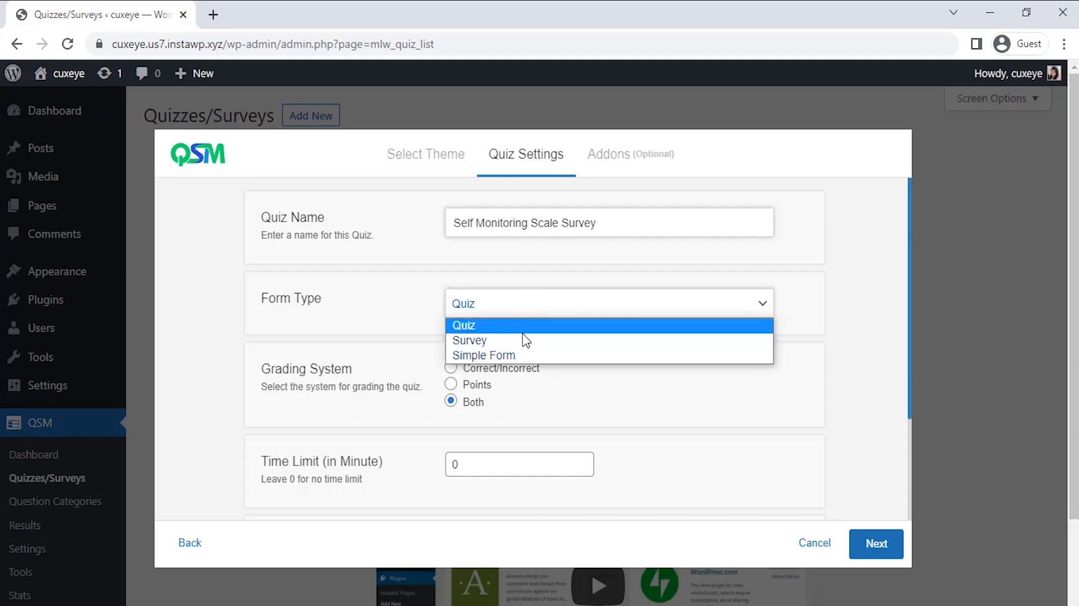
{"action": "left_click", "coordinate": [525, 341]}
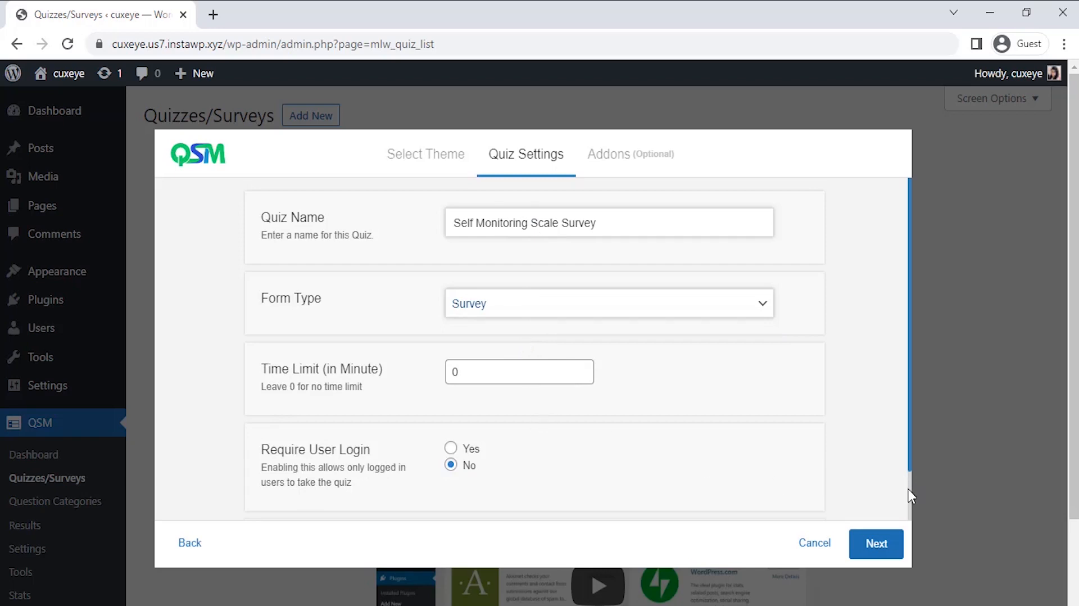
{"action": "scroll", "coordinate": [908, 489], "scroll_direction": "down", "scroll_amount": 2}
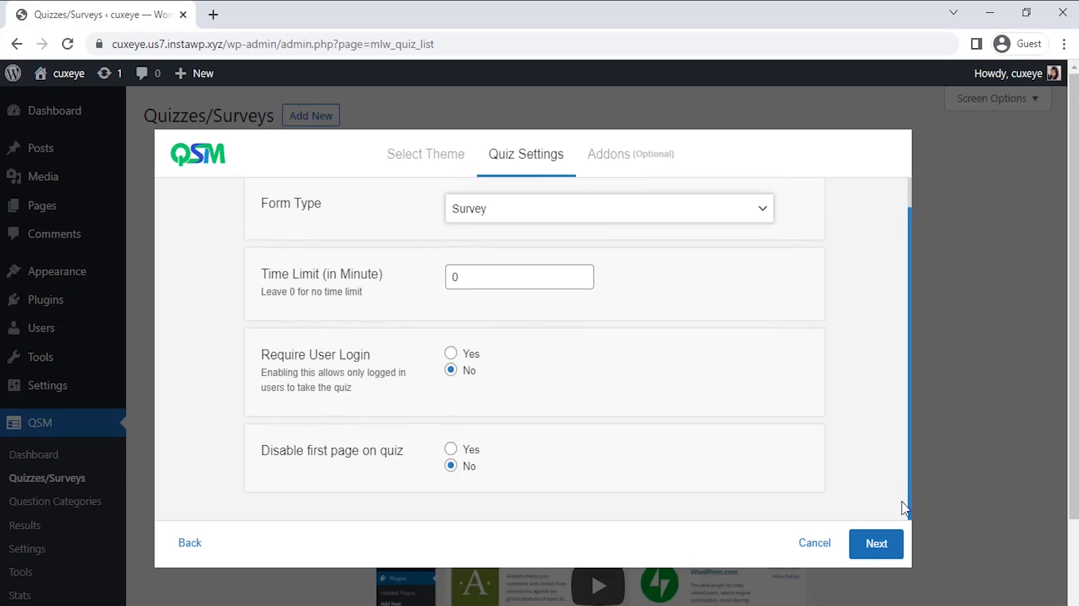
{"action": "left_click", "coordinate": [877, 544]}
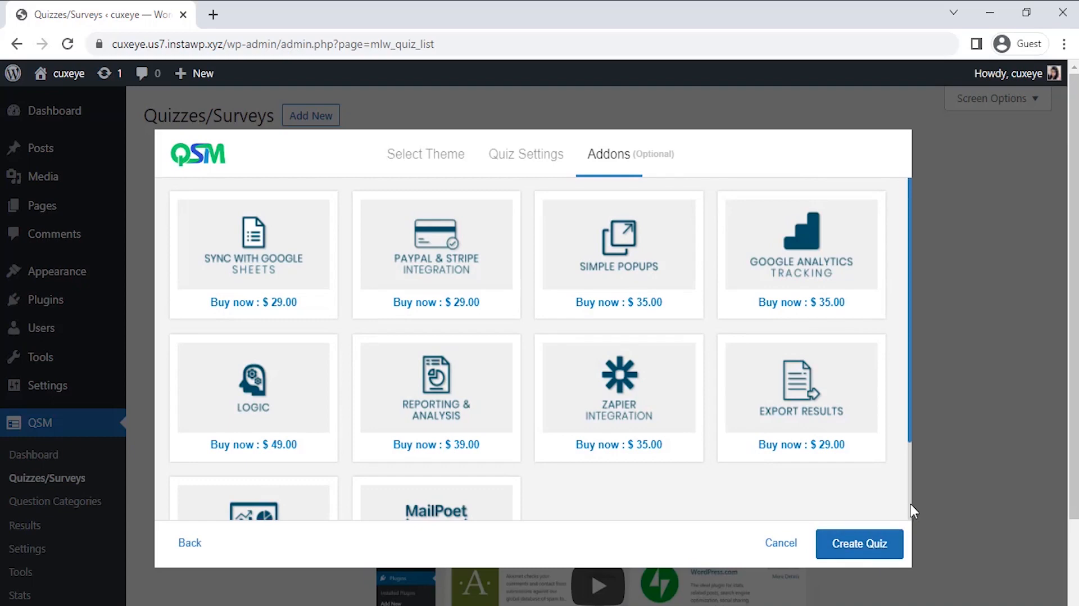
{"action": "scroll", "coordinate": [911, 504], "scroll_direction": "down", "scroll_amount": 3}
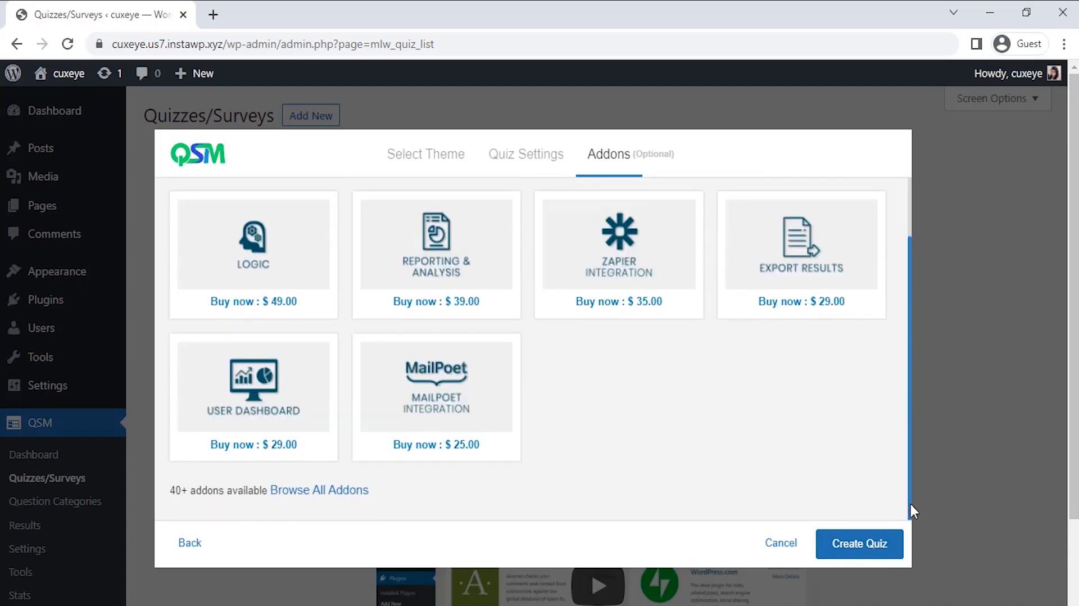
Create the survey and add the question 'Mark the Progress status!!!' as a Radio Grid
{"action": "left_click", "coordinate": [860, 544]}
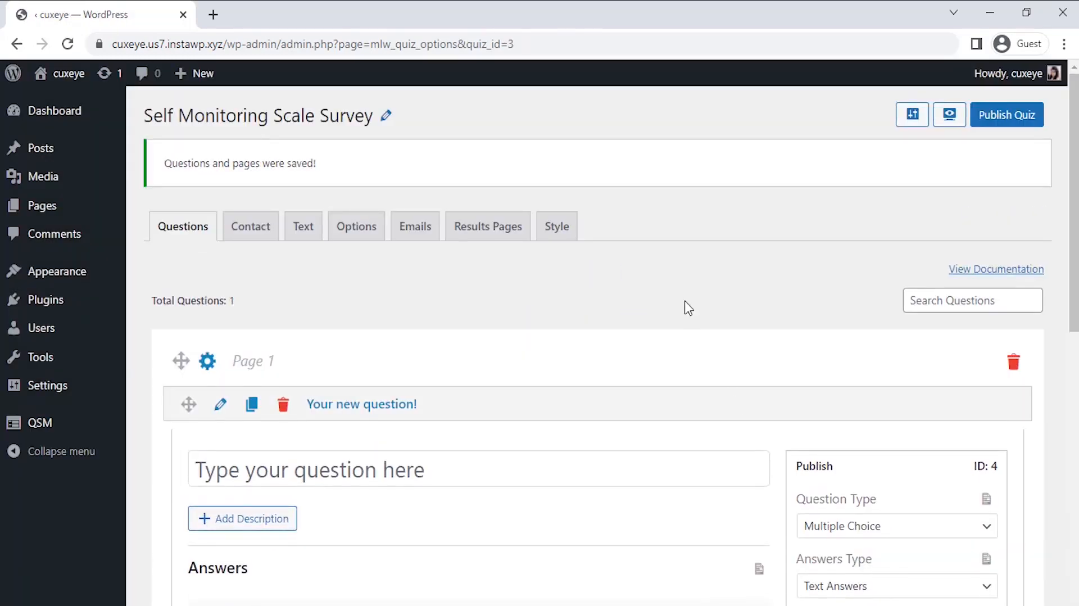
{"action": "scroll", "coordinate": [689, 308], "scroll_direction": "down", "scroll_amount": 2}
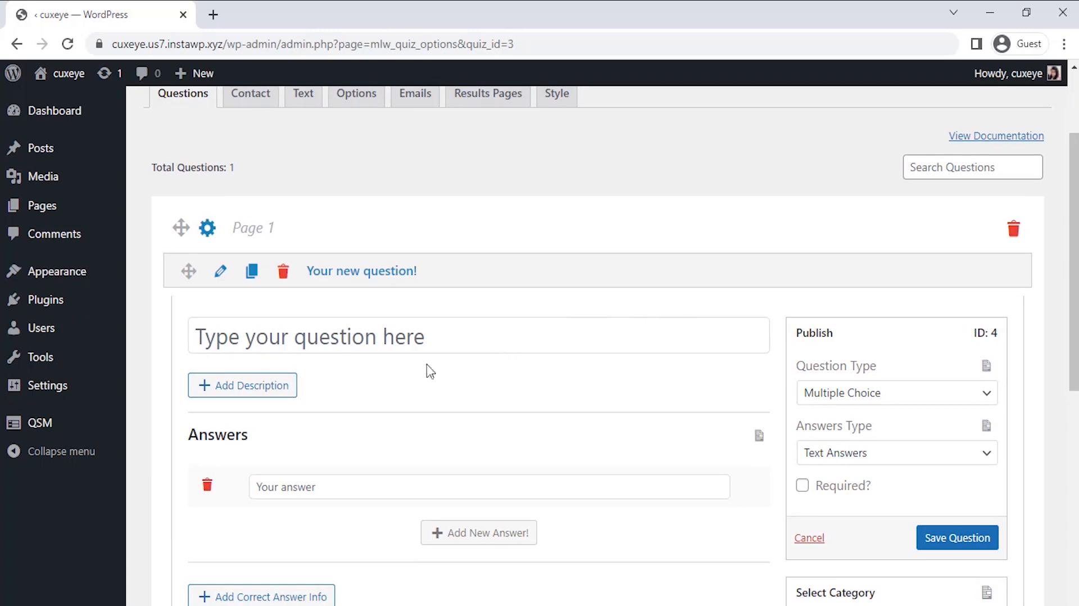
{"action": "left_click", "coordinate": [346, 341]}
{"action": "type", "text": "Choose the"}
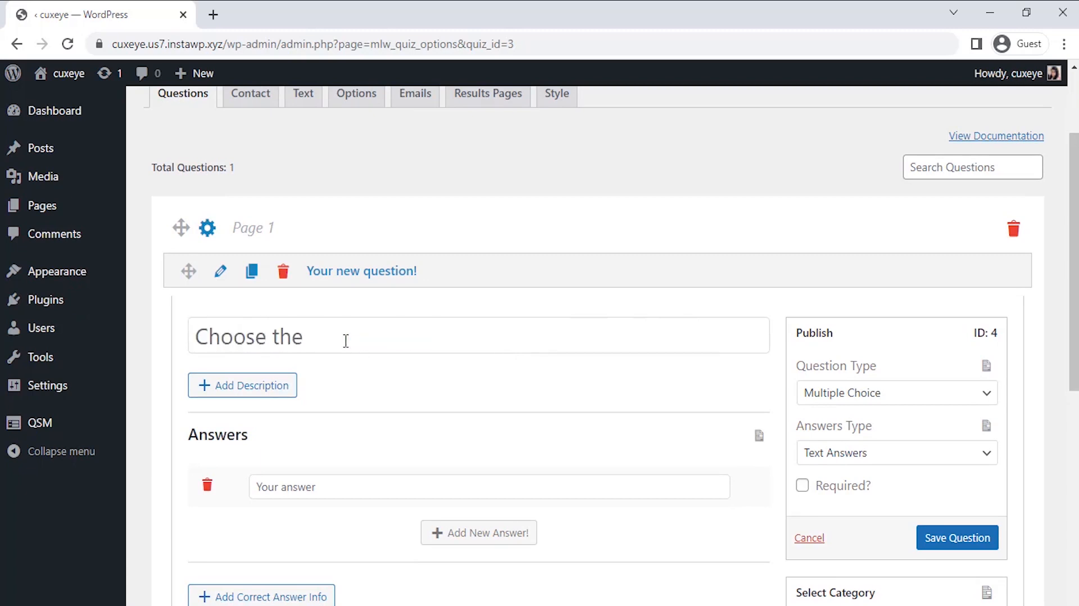
{"action": "type", "text": " Progress status!!!"}
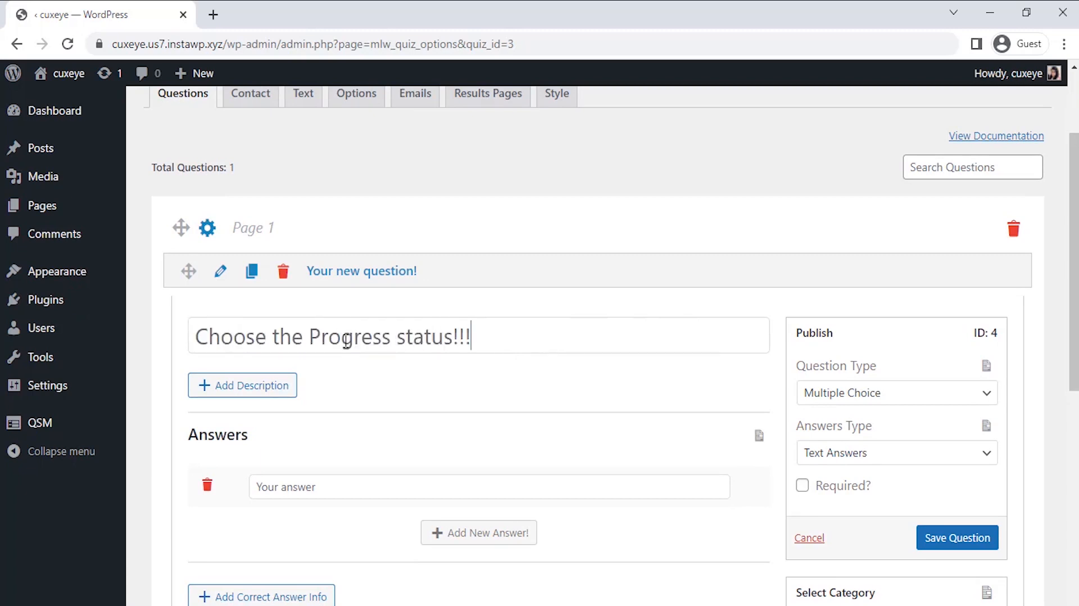
{"action": "double_click", "coordinate": [263, 339]}
{"action": "key", "text": "BackSpace"}
{"action": "type", "text": "Mark"}
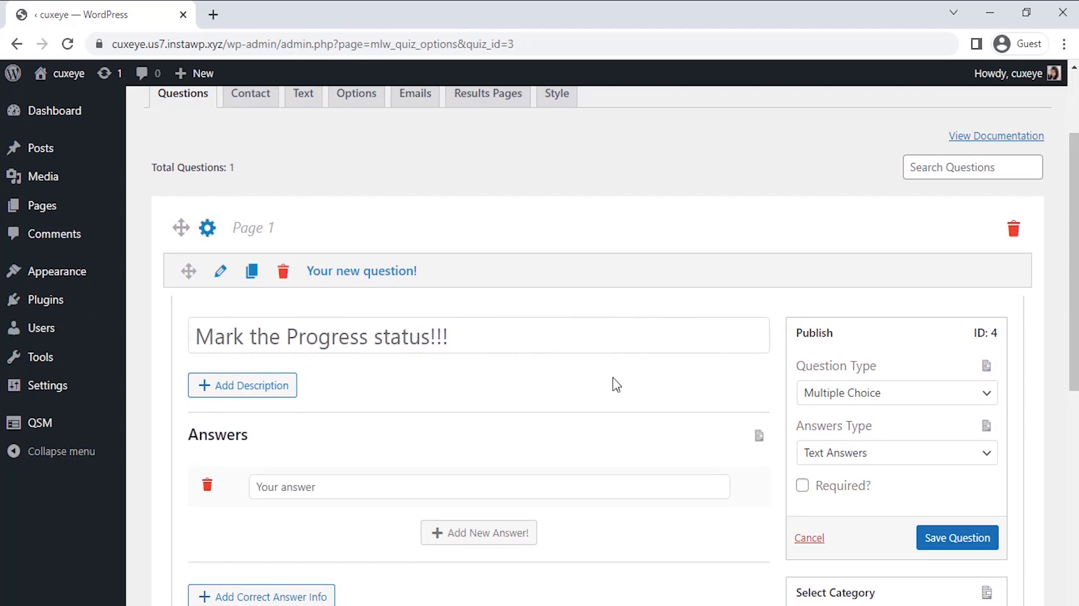
{"action": "scroll", "coordinate": [614, 382], "scroll_direction": "down", "scroll_amount": 3}
{"action": "left_click", "coordinate": [896, 243]}
{"action": "left_click", "coordinate": [883, 462]}
Fill four statement rows, from 'I tend to take my frustrations out on others.' to 'I have difficulty snapping myself'
{"action": "left_click", "coordinate": [381, 342]}
{"action": "type", "text": "I tend "}
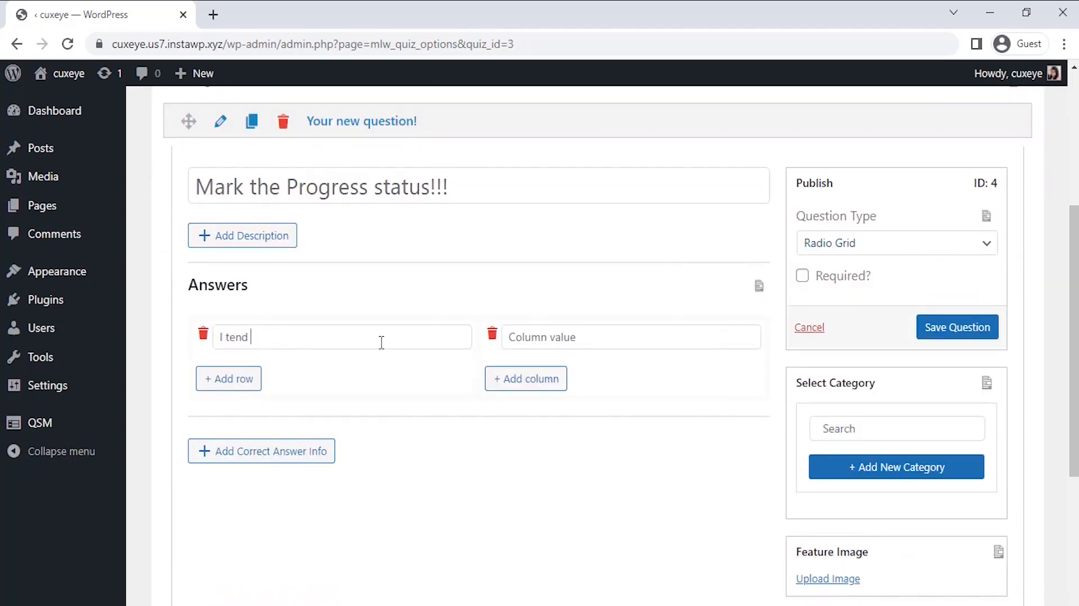
{"action": "type", "text": "to take my frustrations out on others."}
{"action": "left_click", "coordinate": [253, 379]}
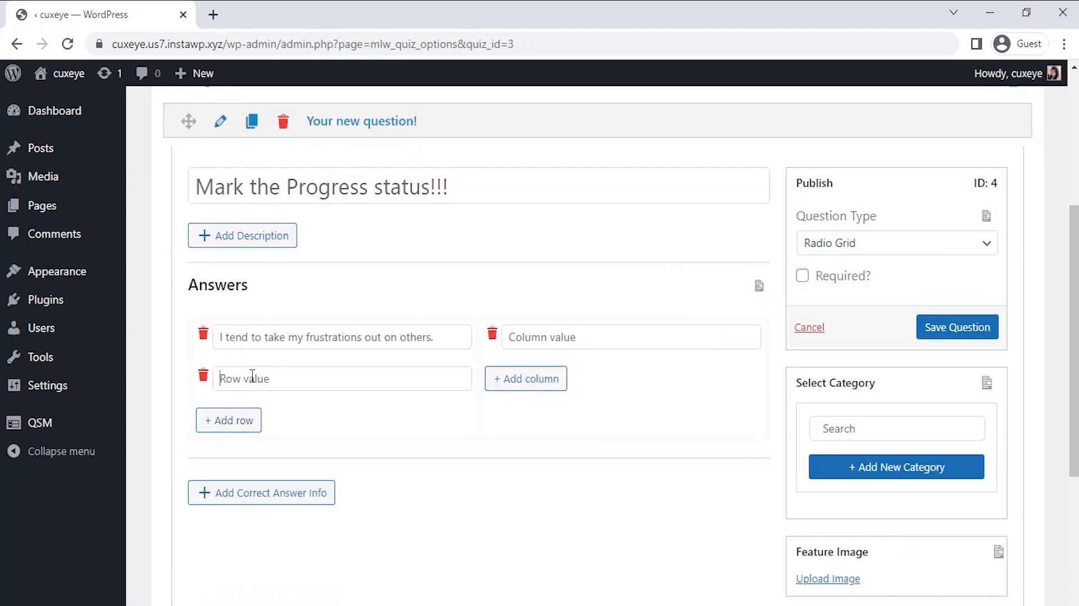
{"action": "left_click", "coordinate": [252, 376]}
{"action": "type", "text": "I try to think things over before sopeaking."}
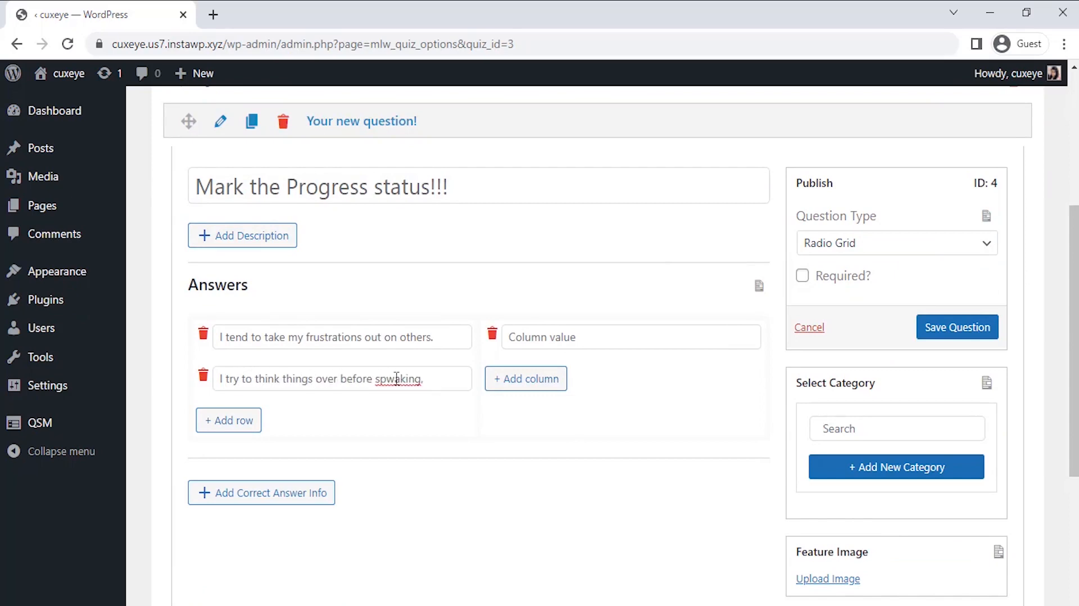
{"action": "left_click", "coordinate": [253, 420]}
{"action": "left_click", "coordinate": [253, 418]}
{"action": "type", "text": "I lose my temper."}
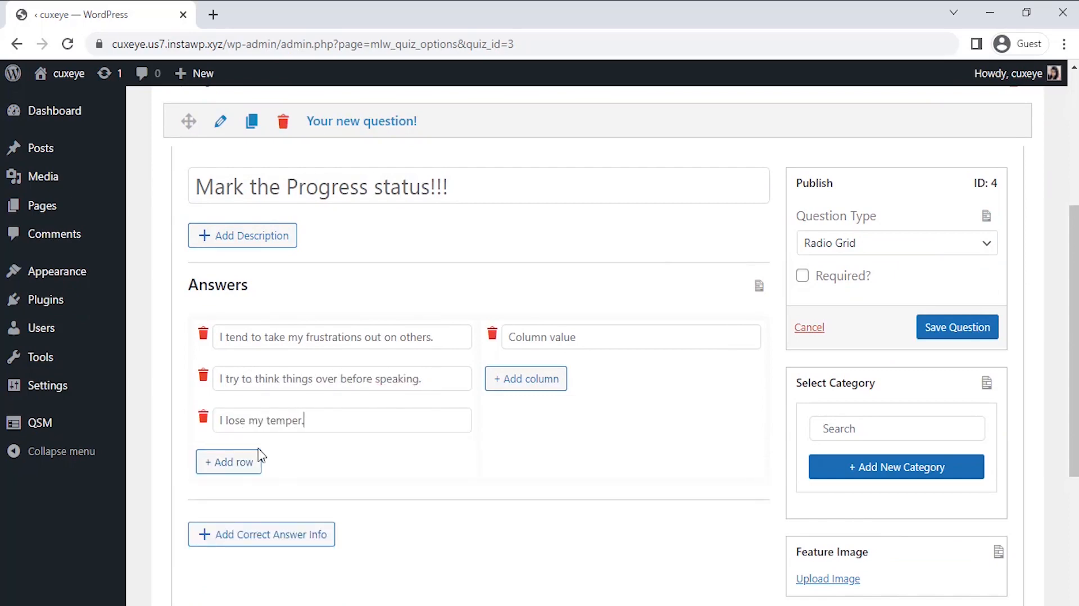
{"action": "left_click", "coordinate": [228, 461]}
{"action": "left_click", "coordinate": [246, 459]}
{"action": "type", "text": "I have difficulty snapping myself"}
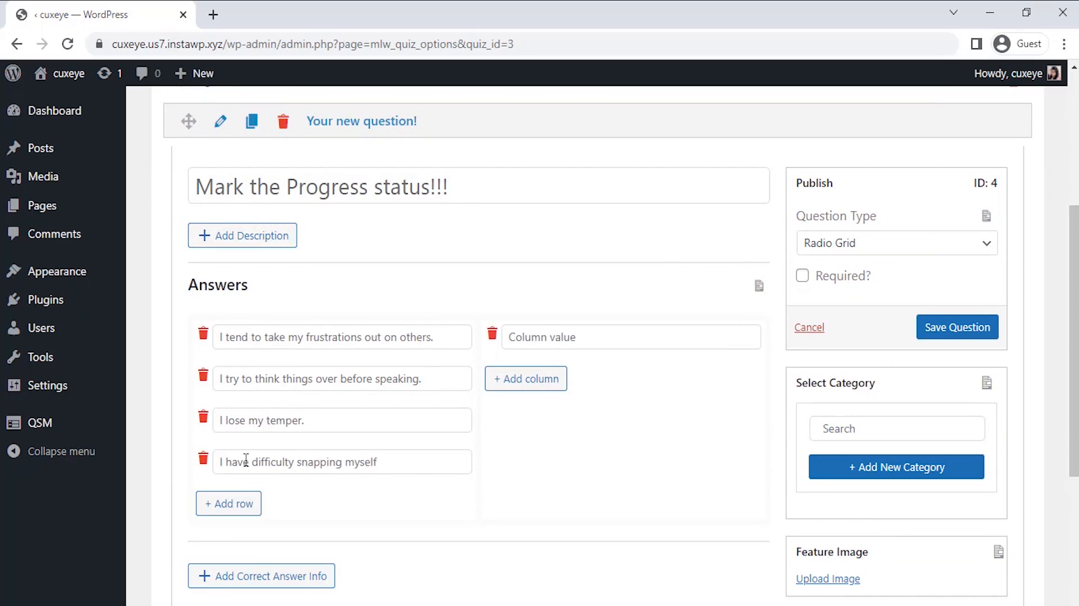
Add columns Quite Often, Often, Sometimes, Rarely and Never, then save the question
{"action": "left_click", "coordinate": [551, 338]}
{"action": "type", "text": "Quite Often"}
{"action": "left_click", "coordinate": [550, 378]}
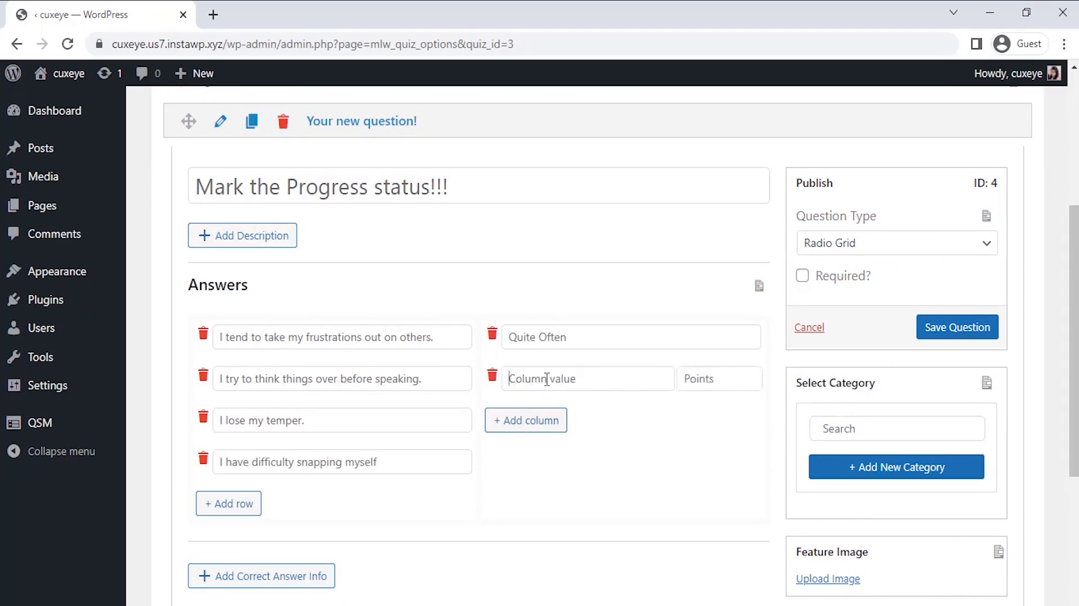
{"action": "left_click", "coordinate": [547, 379]}
{"action": "type", "text": "Often"}
{"action": "left_click", "coordinate": [540, 421]}
{"action": "type", "text": "Sometimes"}
{"action": "left_click", "coordinate": [535, 462]}
{"action": "type", "text": "Rarely"}
{"action": "left_click", "coordinate": [535, 503]}
{"action": "type", "text": "Never"}
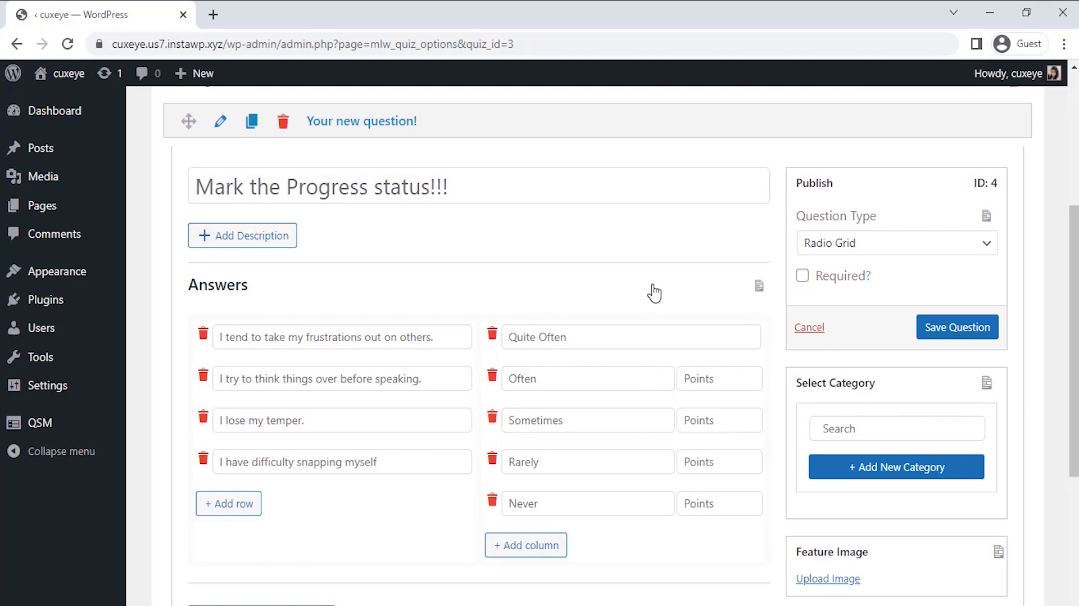
{"action": "left_click", "coordinate": [943, 335]}
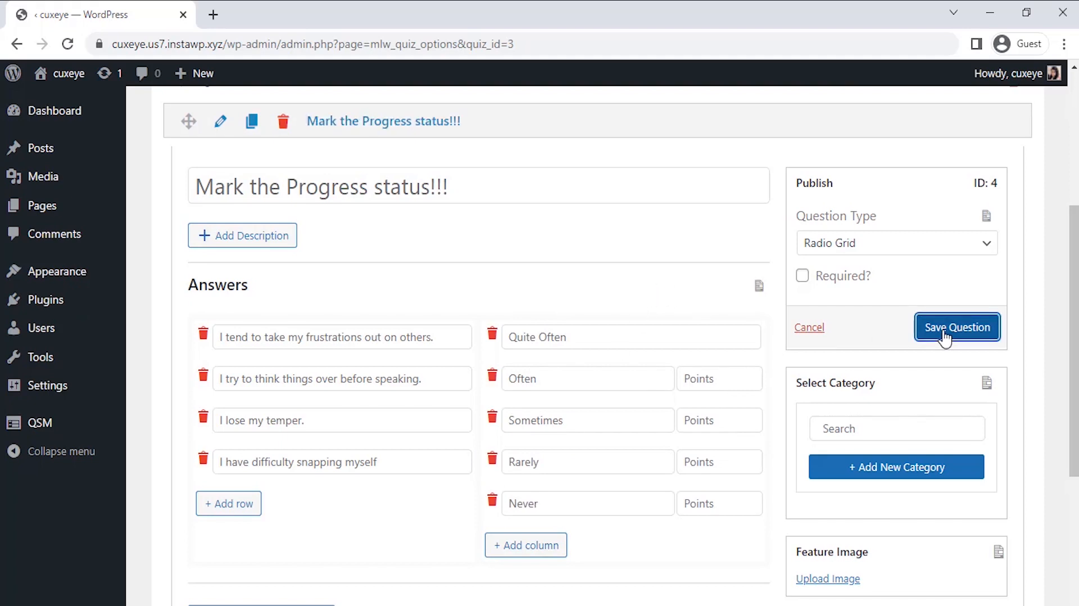
{"action": "scroll", "coordinate": [843, 416], "scroll_direction": "down", "scroll_amount": 5}
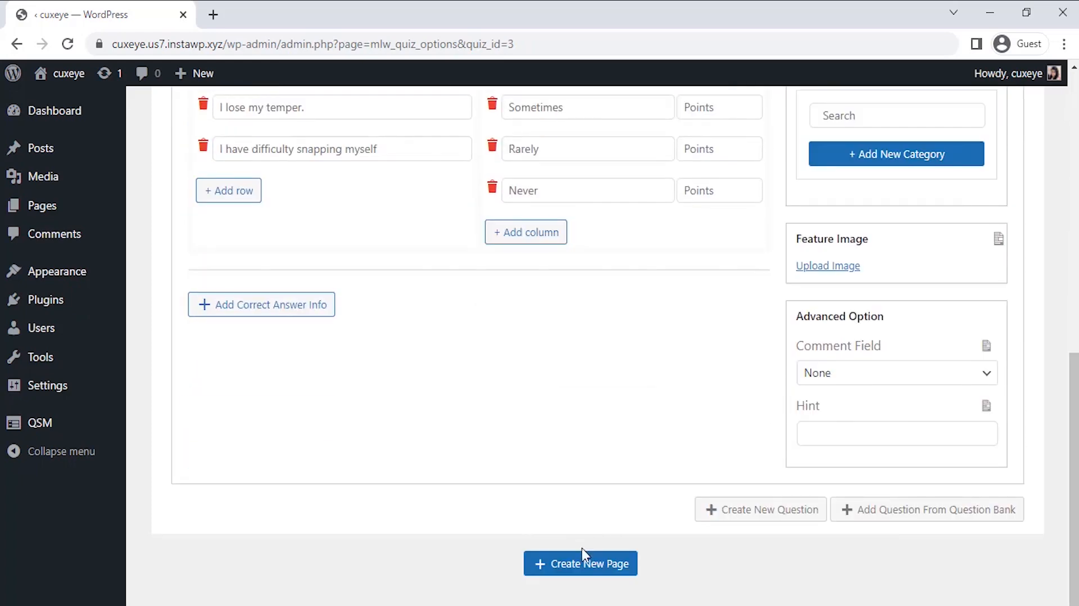
Add Page 2 with a Radio Grid question titled 'Mark the Progress status !!!'
{"action": "left_click", "coordinate": [583, 564]}
{"action": "scroll", "coordinate": [578, 529], "scroll_direction": "down", "scroll_amount": 2}
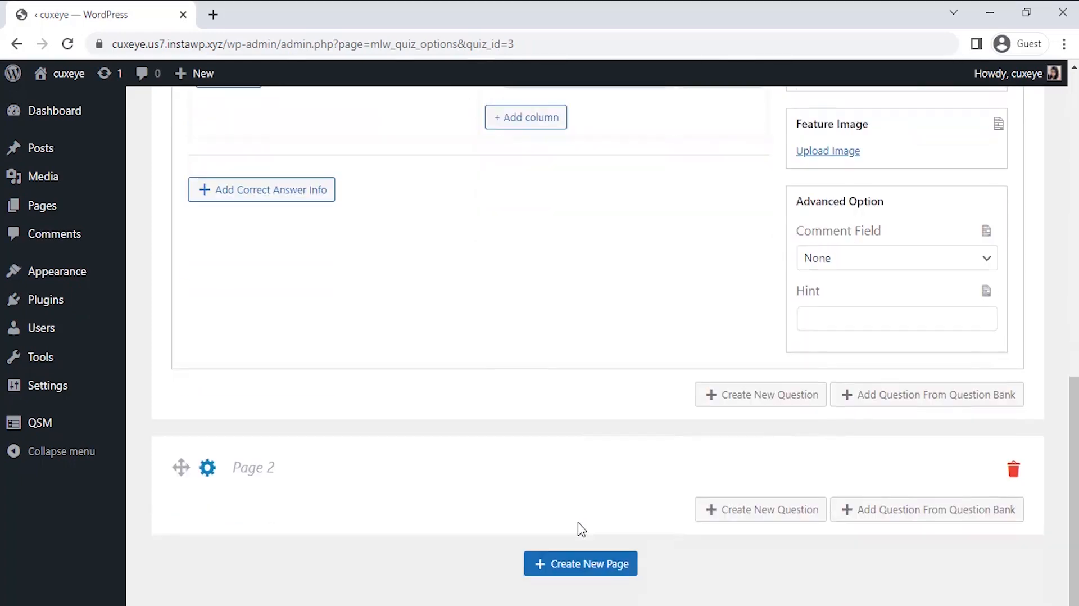
{"action": "left_click", "coordinate": [755, 509]}
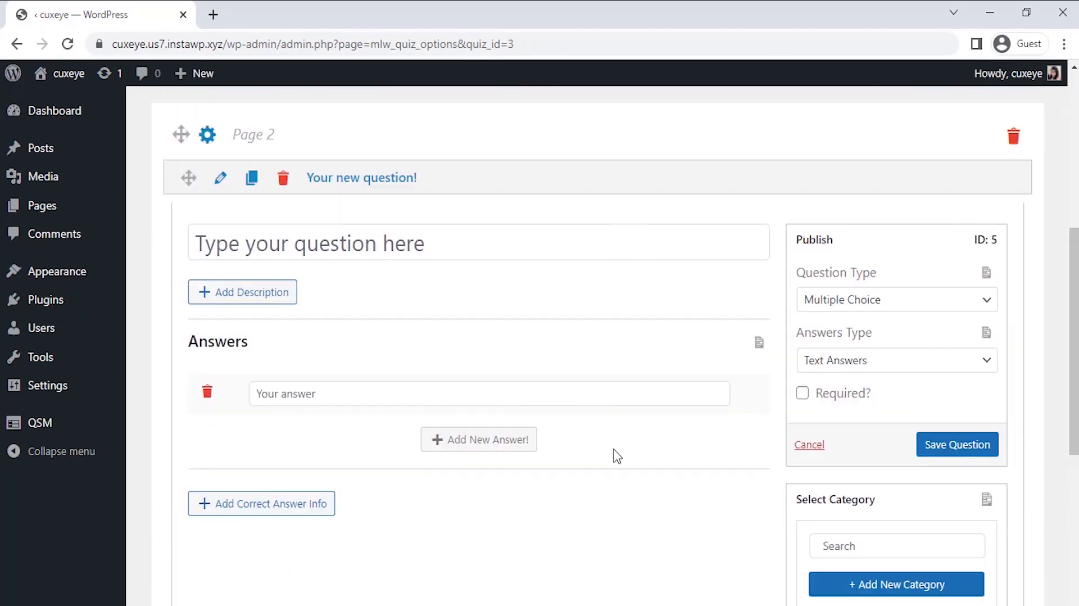
{"action": "left_click", "coordinate": [333, 242]}
{"action": "type", "text": "Mark the Progress status !!!"}
{"action": "left_click", "coordinate": [897, 300]}
{"action": "left_click", "coordinate": [888, 489]}
{"action": "scroll", "coordinate": [888, 489], "scroll_direction": "down", "scroll_amount": 2}
Fill four statement rows, from 'I try to adjust my behavior to what I think.' onward
{"action": "left_click", "coordinate": [313, 298]}
{"action": "type", "text": "I try to adjust my behavior to what I think."}
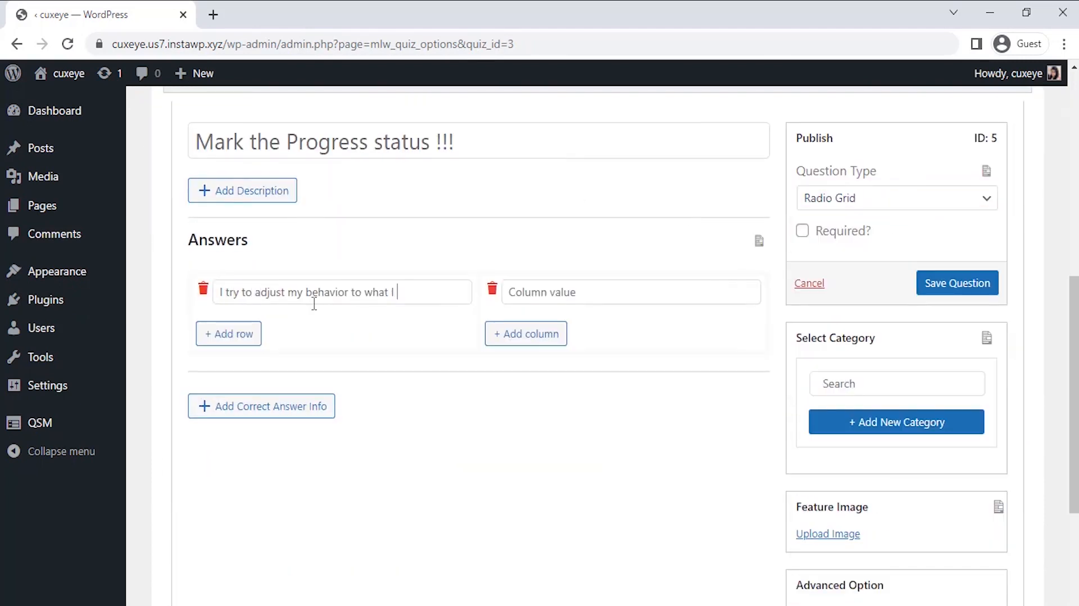
{"action": "left_click", "coordinate": [247, 335]}
{"action": "type", "text": "I have trouble controlling my impulsiveness."}
{"action": "left_click", "coordinate": [253, 375]}
{"action": "left_click", "coordinate": [253, 375]}
{"action": "type", "text": "I say things first, I later regret."}
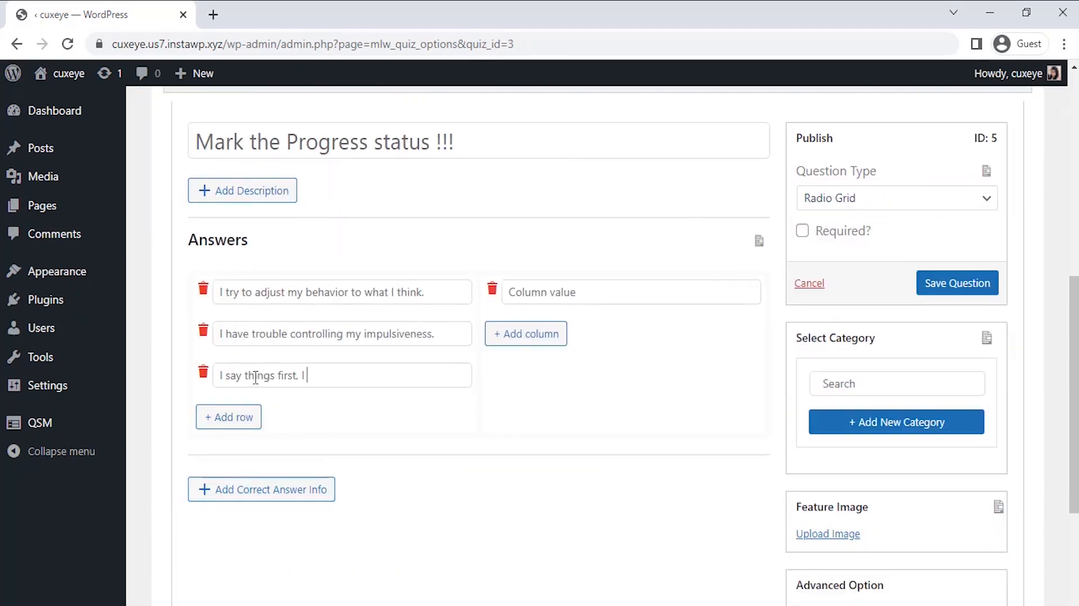
{"action": "left_click", "coordinate": [249, 417]}
{"action": "left_click", "coordinate": [249, 417]}
{"action": "type", "text": "I notice when a person is uncomfortable in a social"}
Add columns Quite Often, Often, Sometimes, Rarely and Never, then save the question
{"action": "left_click", "coordinate": [520, 297]}
{"action": "type", "text": "Quite Often"}
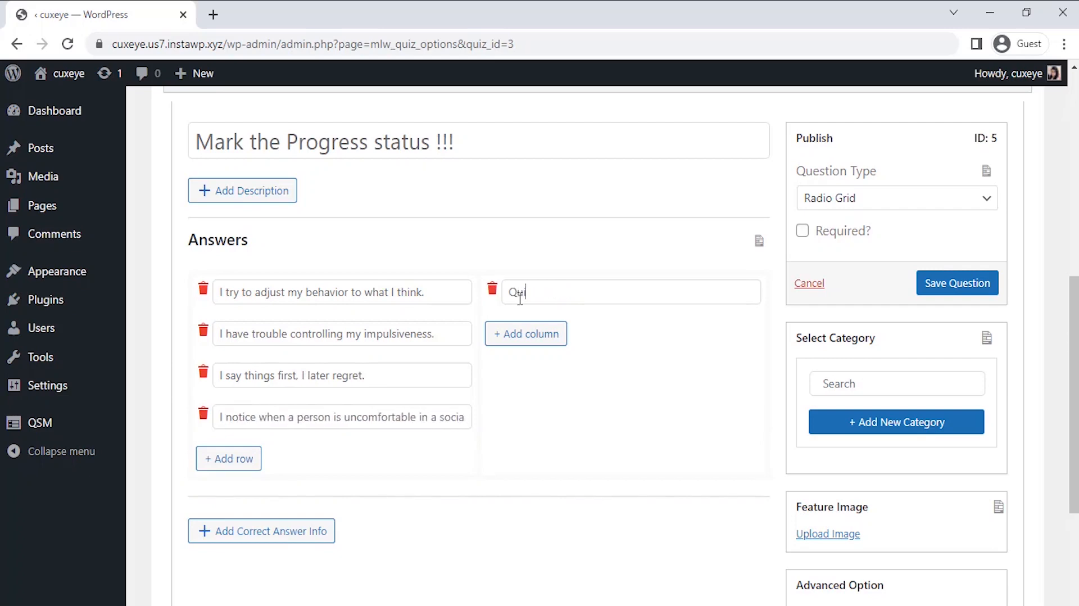
{"action": "left_click", "coordinate": [531, 334]}
{"action": "type", "text": "Often"}
{"action": "left_click", "coordinate": [538, 376]}
{"action": "left_click", "coordinate": [538, 376]}
{"action": "type", "text": "Sometimes"}
{"action": "left_click", "coordinate": [526, 417]}
{"action": "left_click", "coordinate": [525, 416]}
{"action": "type", "text": "Rarely"}
{"action": "left_click", "coordinate": [526, 458]}
{"action": "left_click", "coordinate": [526, 458]}
{"action": "type", "text": "Never"}
{"action": "left_click", "coordinate": [958, 283]}
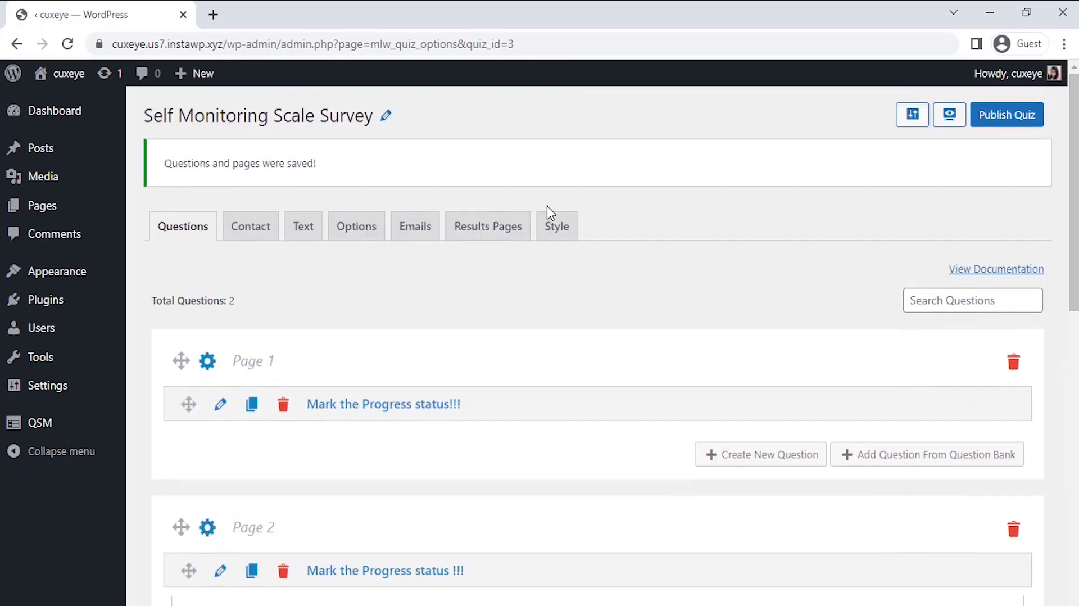
Add a 'Full Name' Small Open Answer contact field used for Name, plus another new field
{"action": "left_click", "coordinate": [251, 238]}
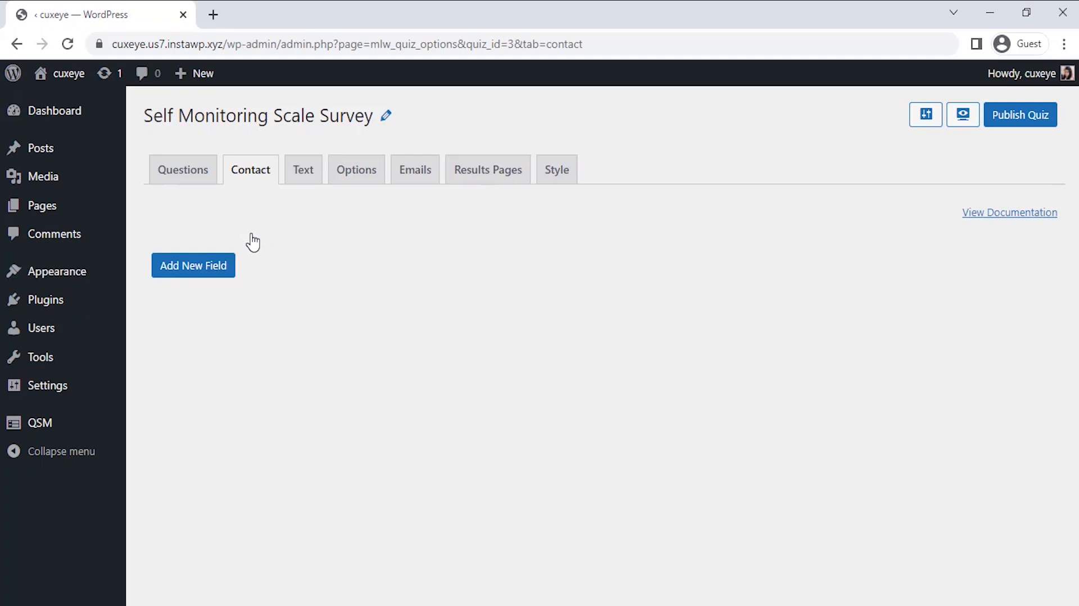
{"action": "left_click", "coordinate": [228, 267]}
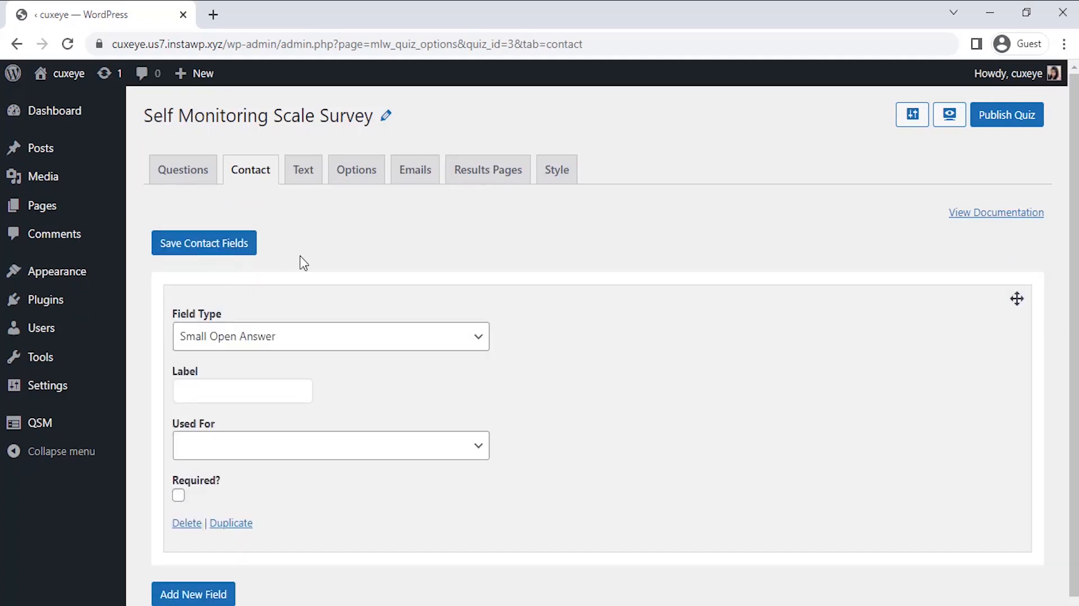
{"action": "scroll", "coordinate": [303, 262], "scroll_direction": "down", "scroll_amount": 1}
{"action": "left_click", "coordinate": [368, 309]}
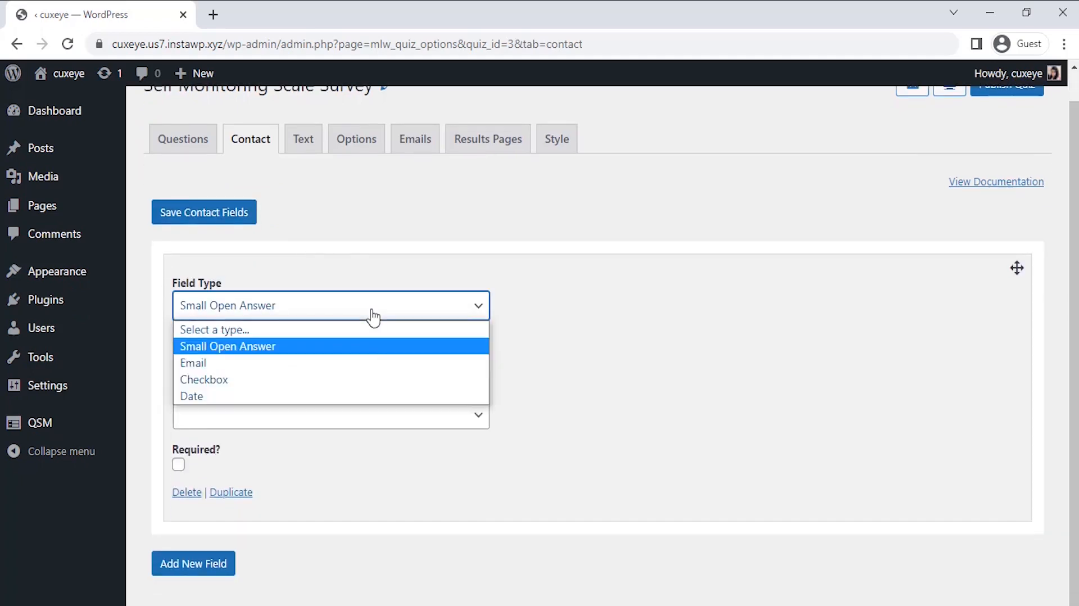
{"action": "left_click", "coordinate": [369, 345]}
{"action": "left_click", "coordinate": [250, 358]}
{"action": "type", "text": "Full"}
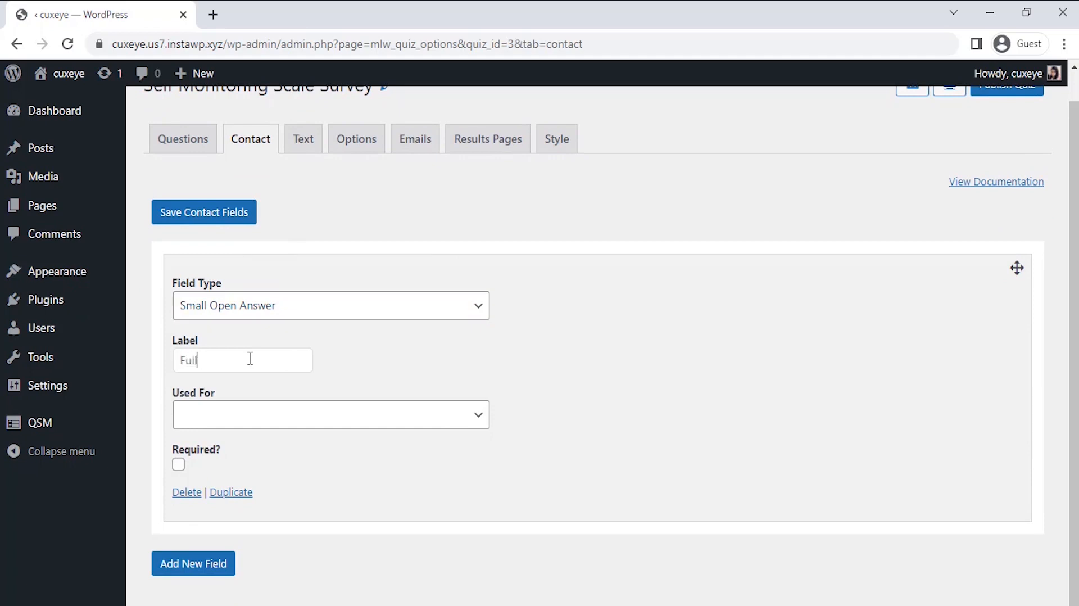
{"action": "type", "text": " Name"}
{"action": "left_click", "coordinate": [265, 416]}
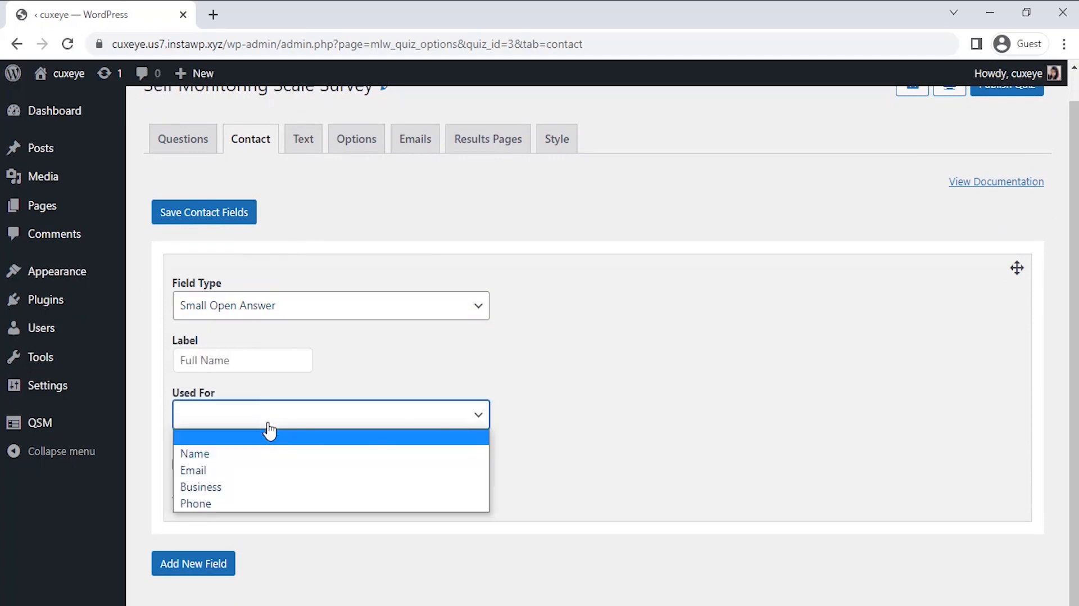
{"action": "left_click", "coordinate": [268, 452]}
{"action": "left_click", "coordinate": [338, 467]}
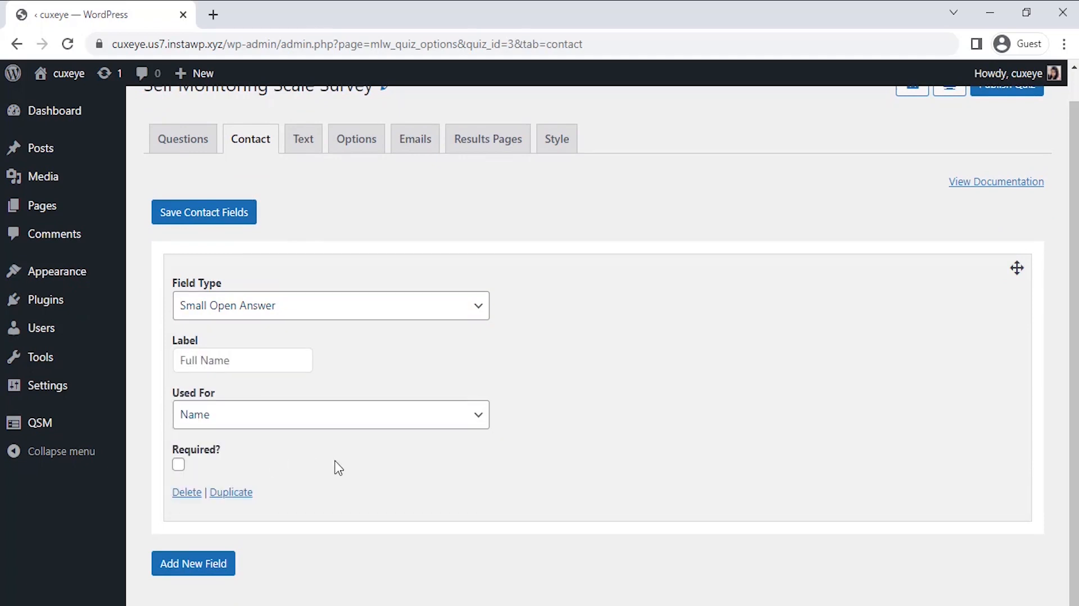
{"action": "left_click", "coordinate": [220, 564]}
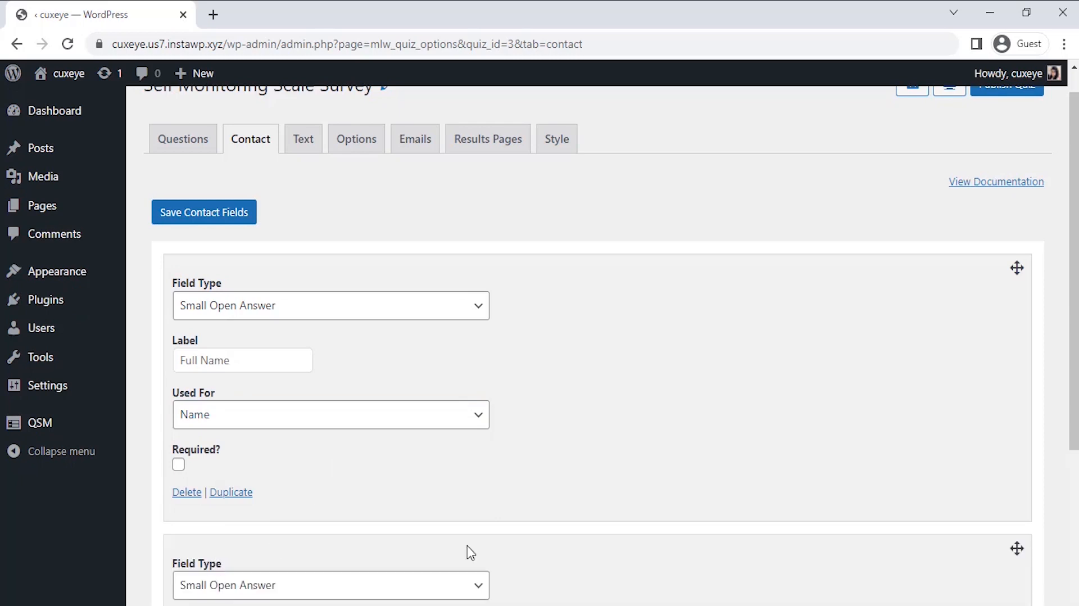
Make the second field an Email type labelled 'Email Address' used for Email, and save contact fields
{"action": "scroll", "coordinate": [471, 552], "scroll_direction": "down", "scroll_amount": 5}
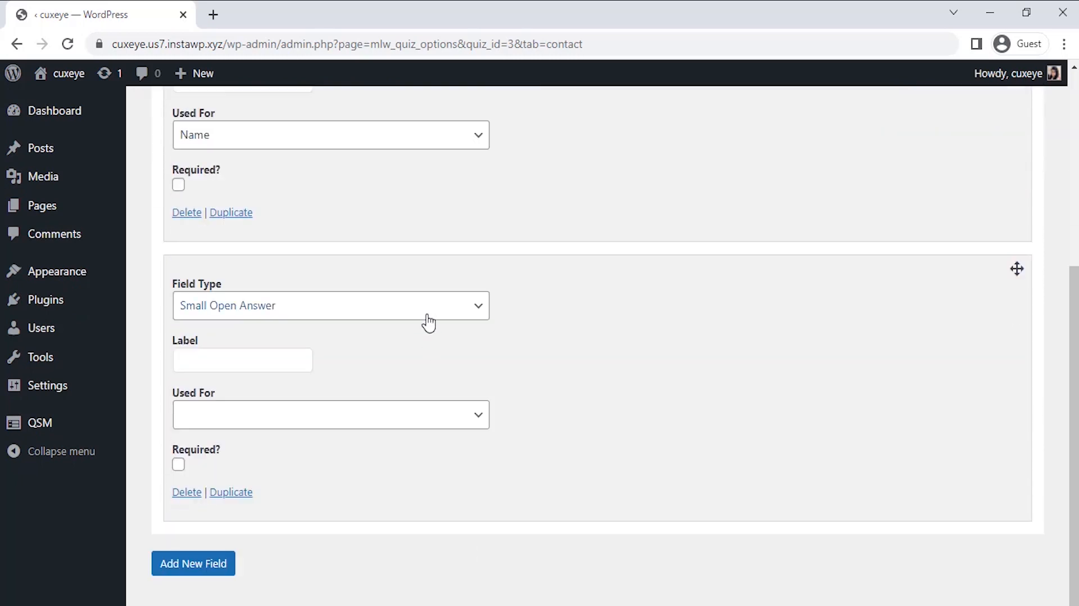
{"action": "left_click", "coordinate": [429, 315]}
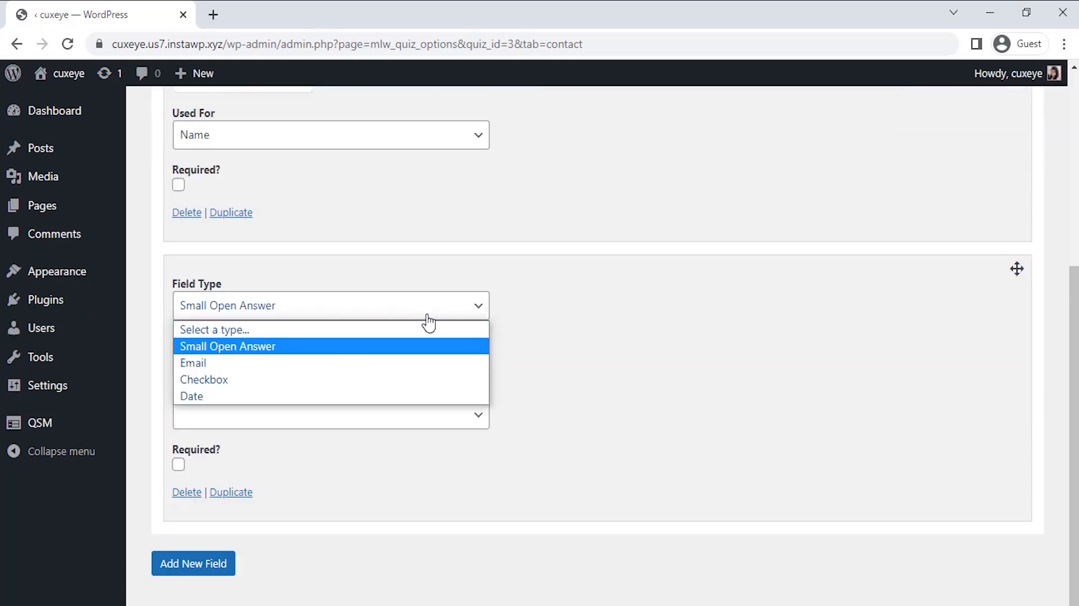
{"action": "left_click", "coordinate": [422, 364]}
{"action": "left_click", "coordinate": [264, 369]}
{"action": "type", "text": "E"}
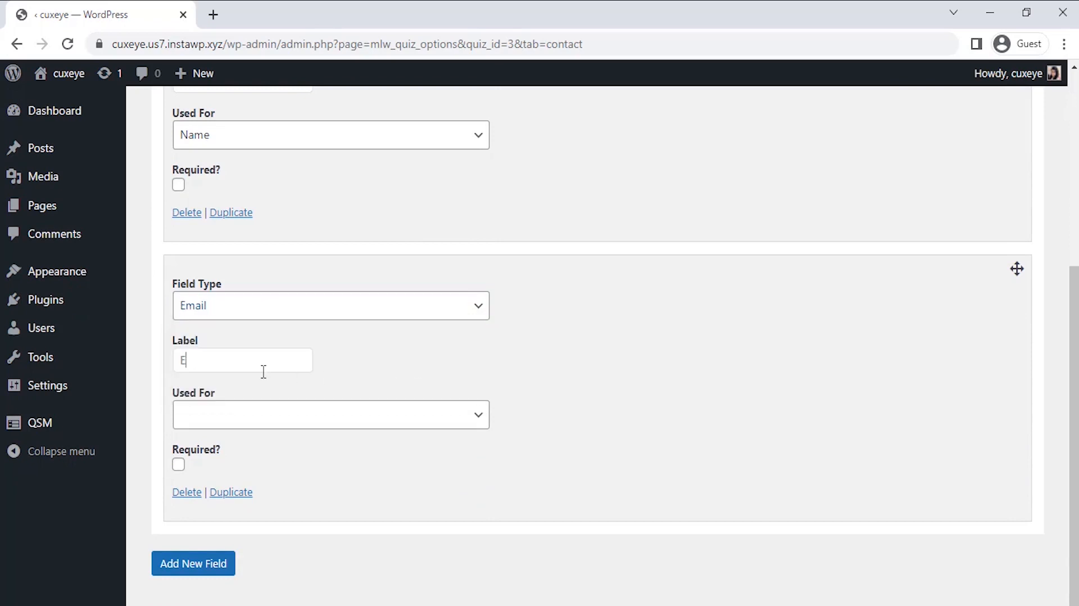
{"action": "type", "text": "mail Address"}
{"action": "left_click", "coordinate": [284, 414]}
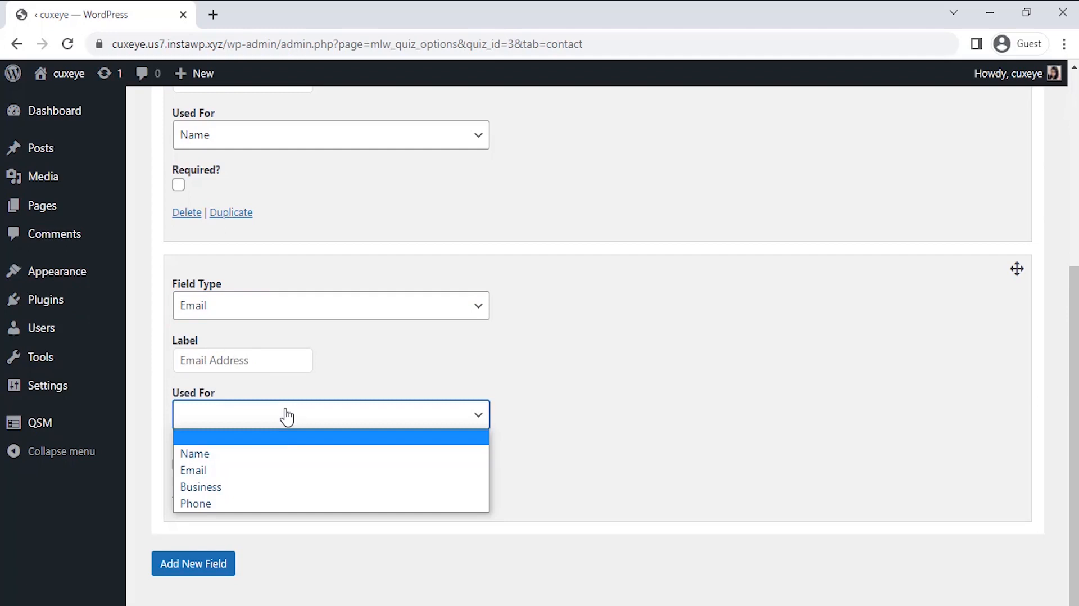
{"action": "left_click", "coordinate": [283, 471]}
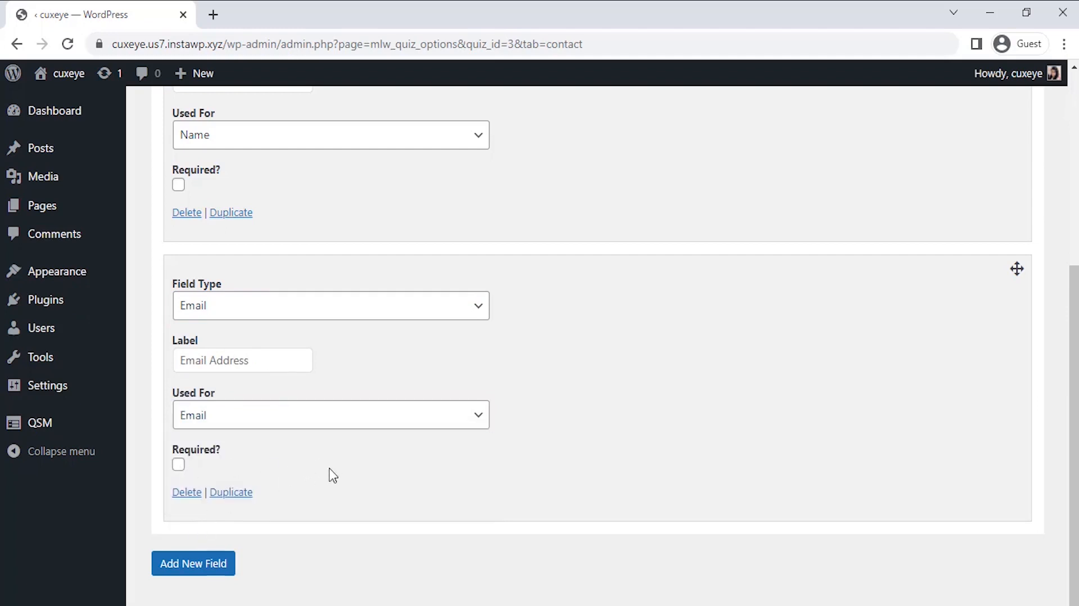
{"action": "scroll", "coordinate": [333, 476], "scroll_direction": "up", "scroll_amount": 5}
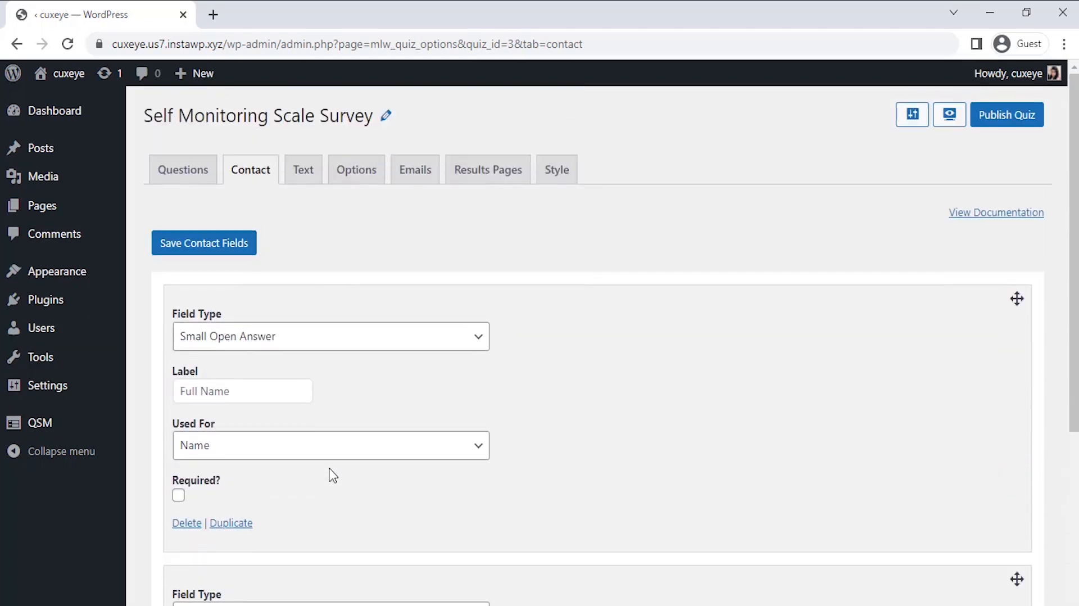
{"action": "left_click", "coordinate": [242, 248]}
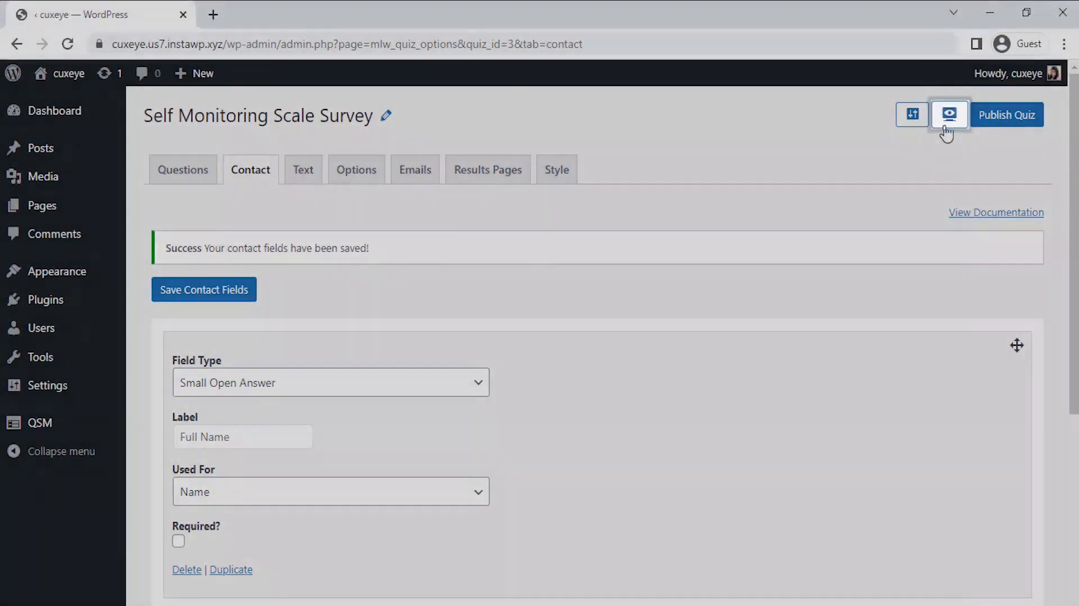
Preview the survey live, enter a test respondent's full name and email address, and proceed
{"action": "left_click", "coordinate": [948, 133]}
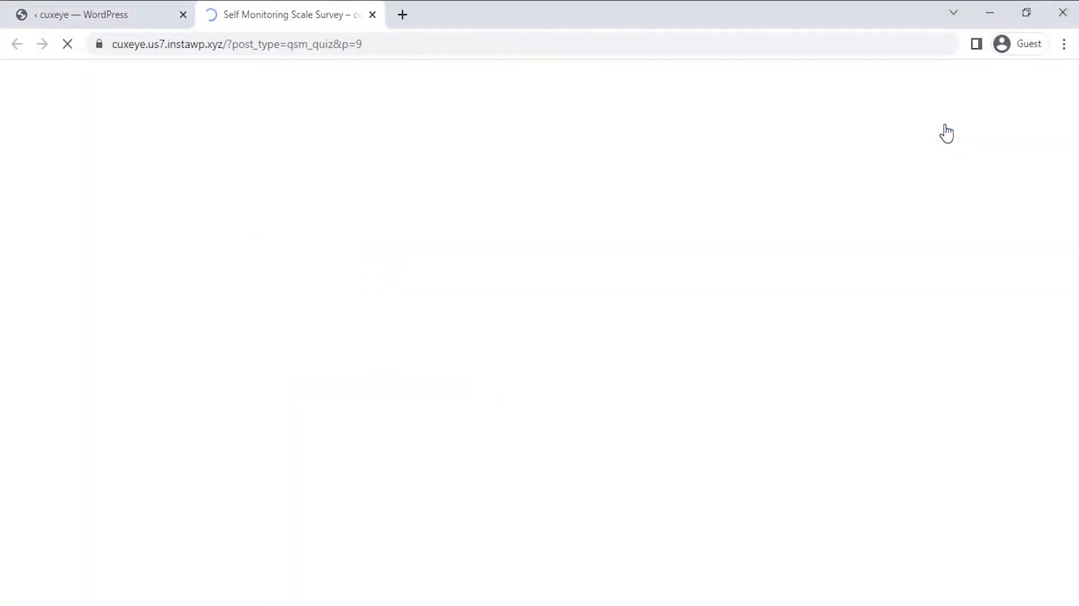
{"action": "scroll", "coordinate": [724, 345], "scroll_direction": "down", "scroll_amount": 3}
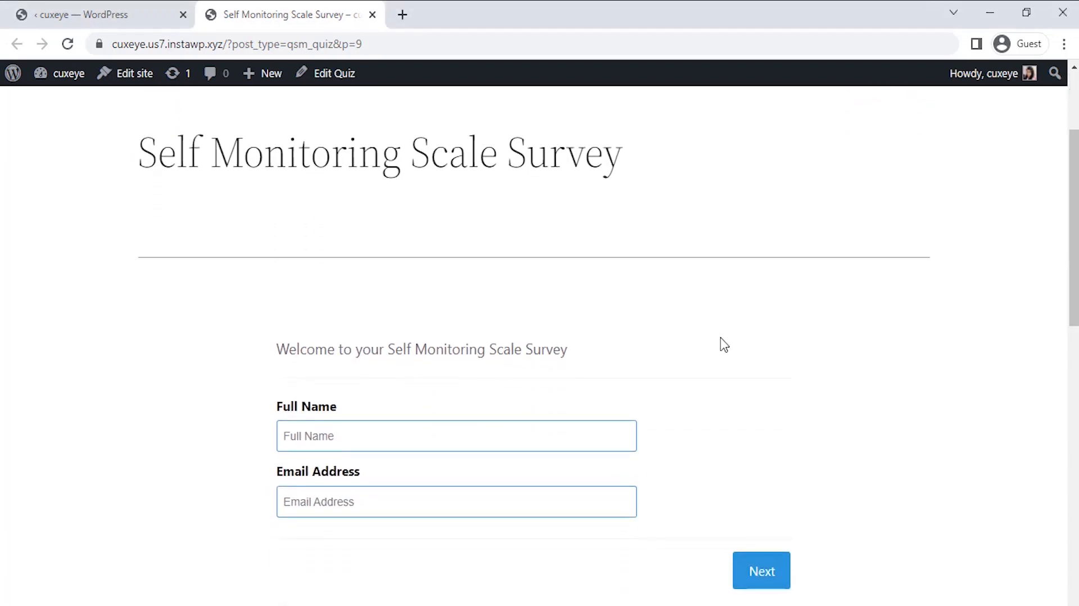
{"action": "left_click", "coordinate": [559, 435]}
{"action": "type", "text": "Alex"}
{"action": "left_click", "coordinate": [542, 497]}
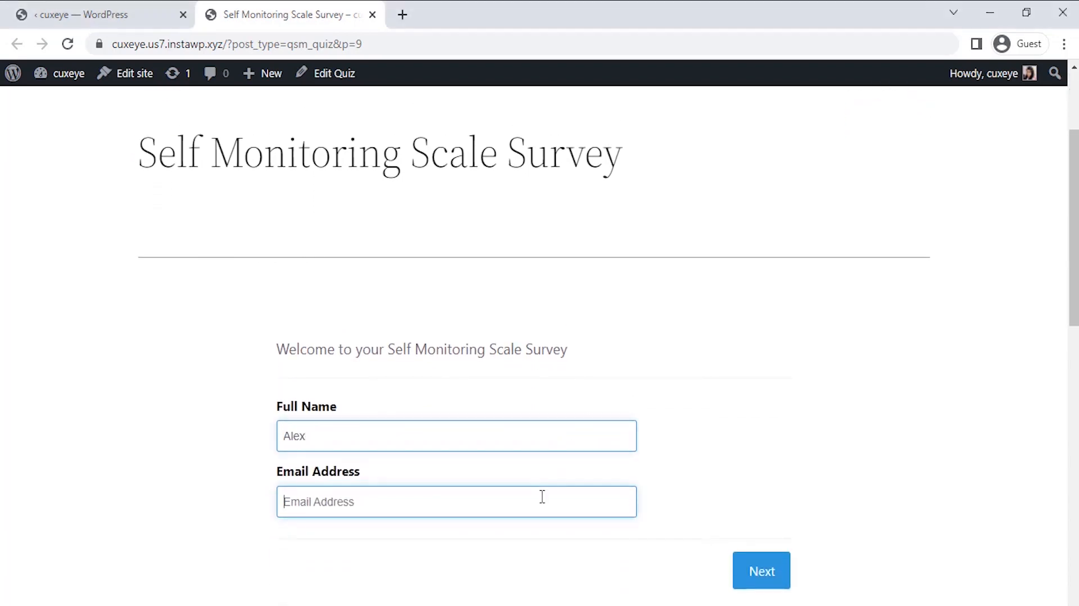
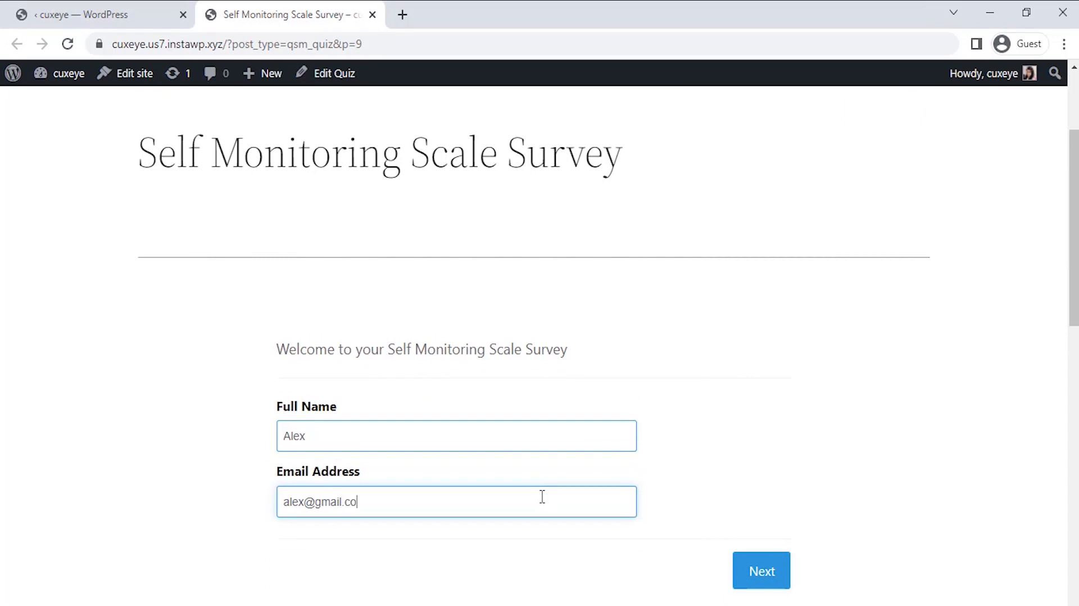
{"action": "left_click", "coordinate": [761, 572]}
Answer the first grid: Quite Often, Often, Sometimes, Sometimes, then go to the next page
{"action": "left_click", "coordinate": [543, 296]}
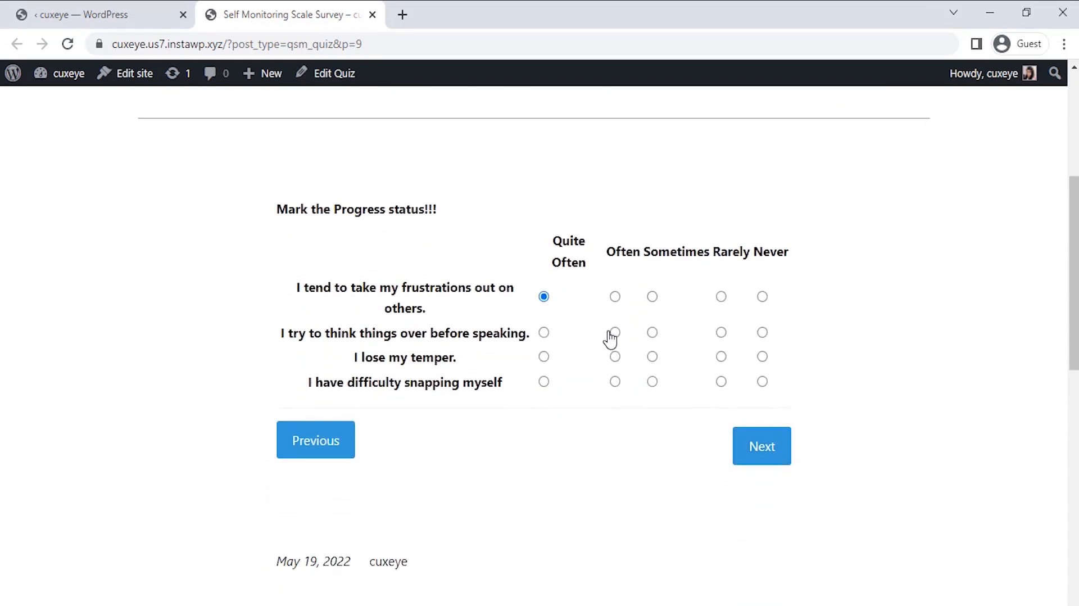
{"action": "left_click", "coordinate": [615, 333]}
{"action": "left_click", "coordinate": [652, 356]}
{"action": "left_click", "coordinate": [652, 381]}
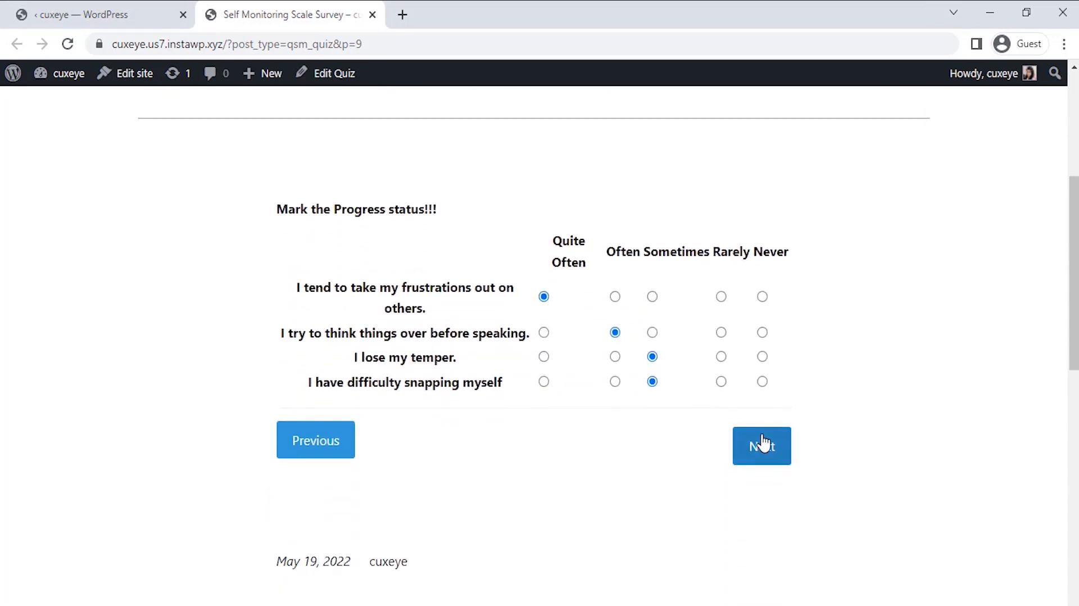
{"action": "left_click", "coordinate": [762, 445]}
Answer the second grid: Quite Often, Often, Quite Often, Never, then submit the survey
{"action": "left_click", "coordinate": [554, 287]}
{"action": "left_click", "coordinate": [615, 311]}
{"action": "left_click", "coordinate": [555, 336]}
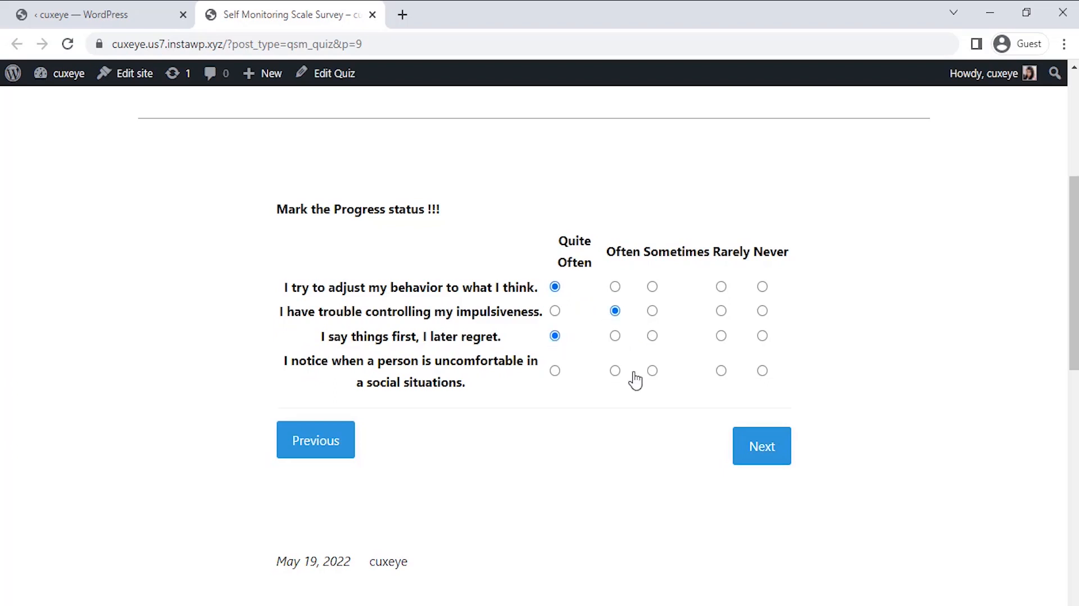
{"action": "left_click", "coordinate": [763, 371]}
{"action": "left_click", "coordinate": [762, 447]}
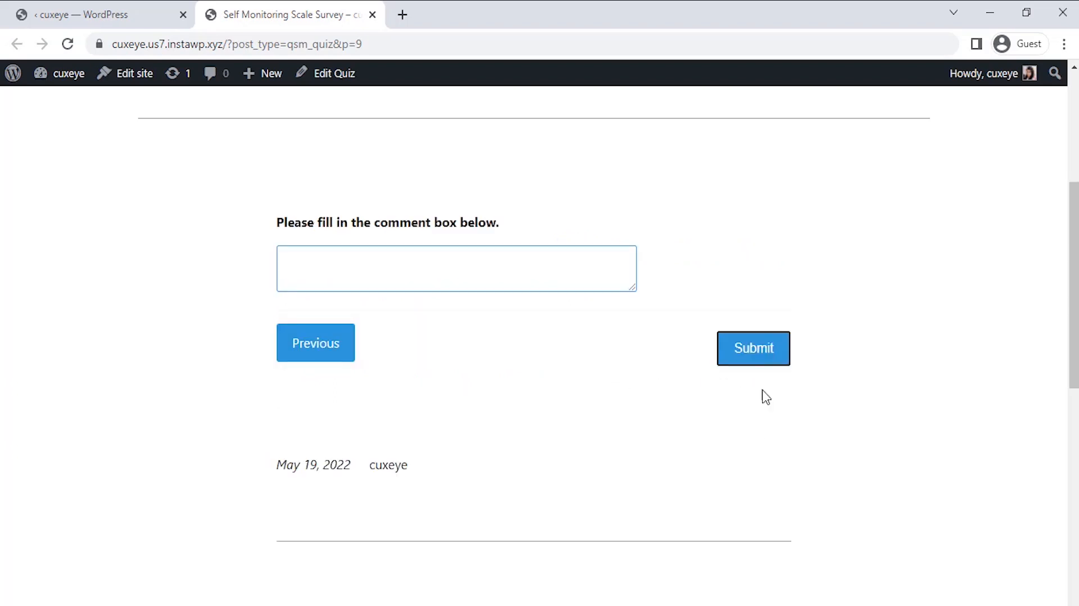
{"action": "left_click", "coordinate": [756, 348]}
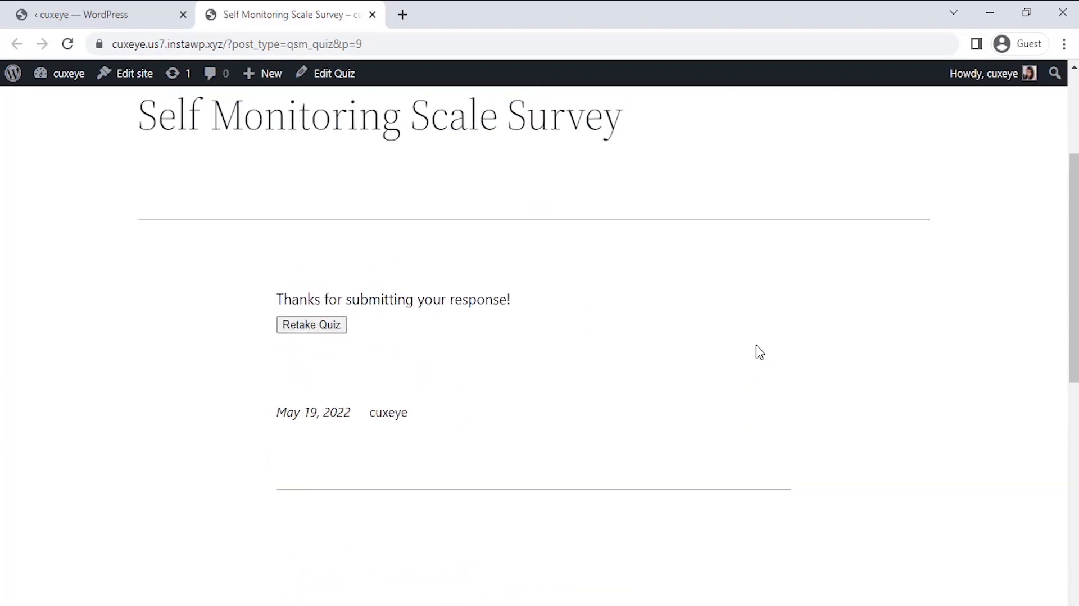